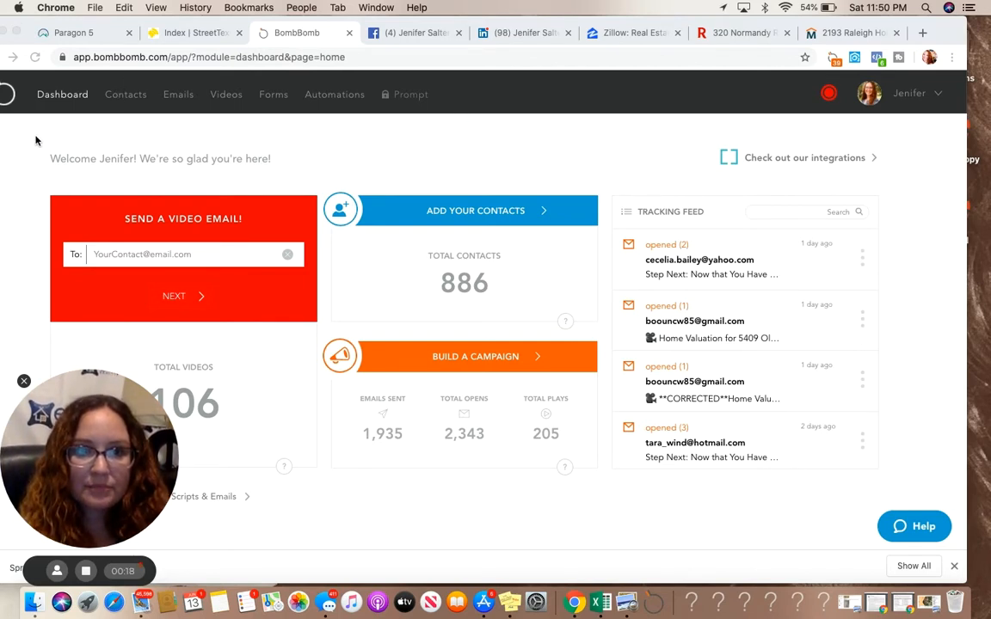
# Start a new email from the Emails section
pyautogui.click(177, 96)
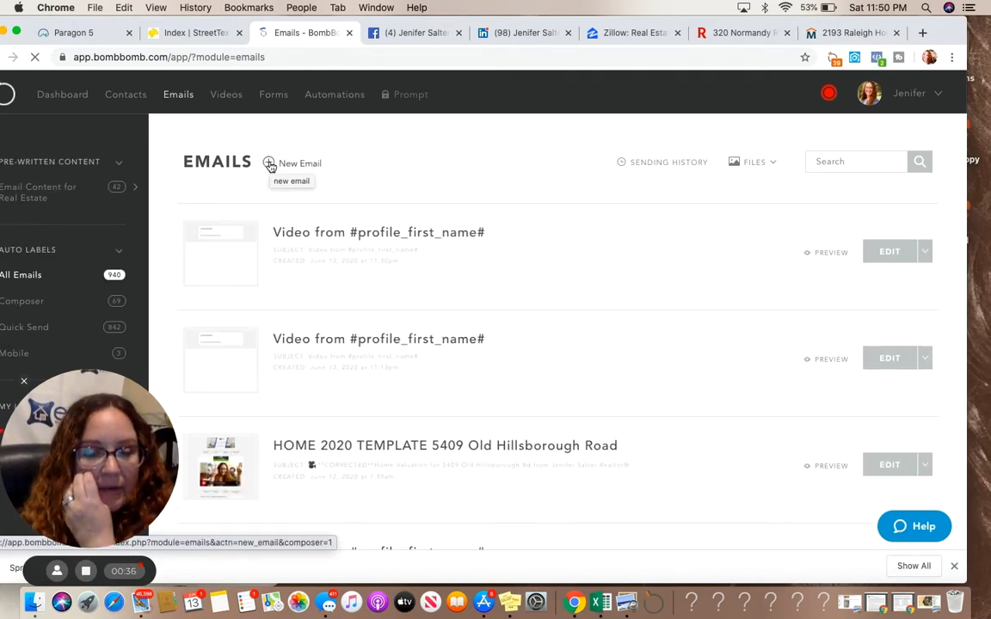
pyautogui.click(269, 164)
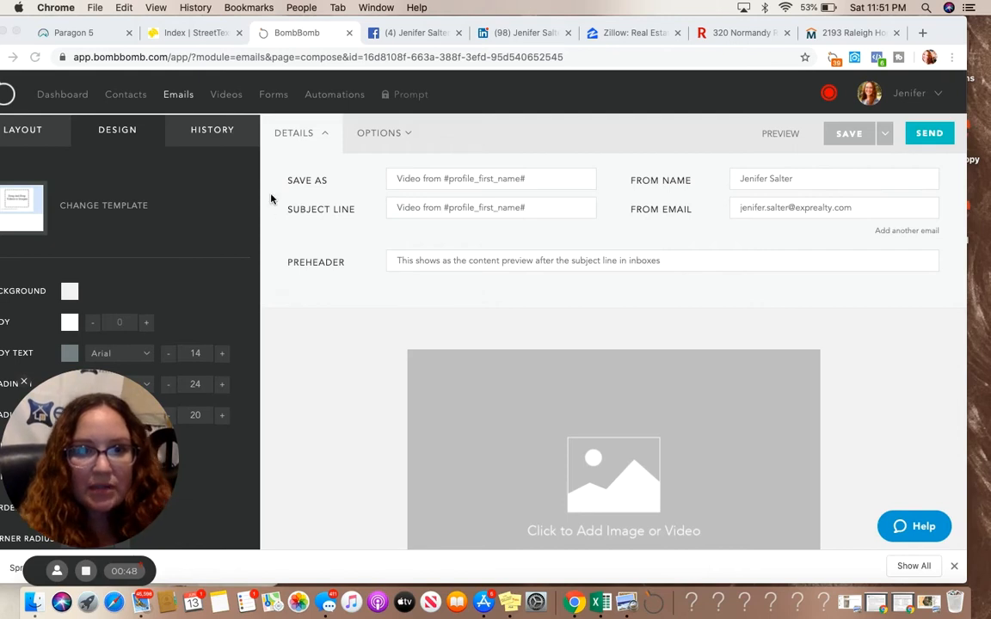
# Open the template chooser and browse through all available email templates
pyautogui.click(90, 208)
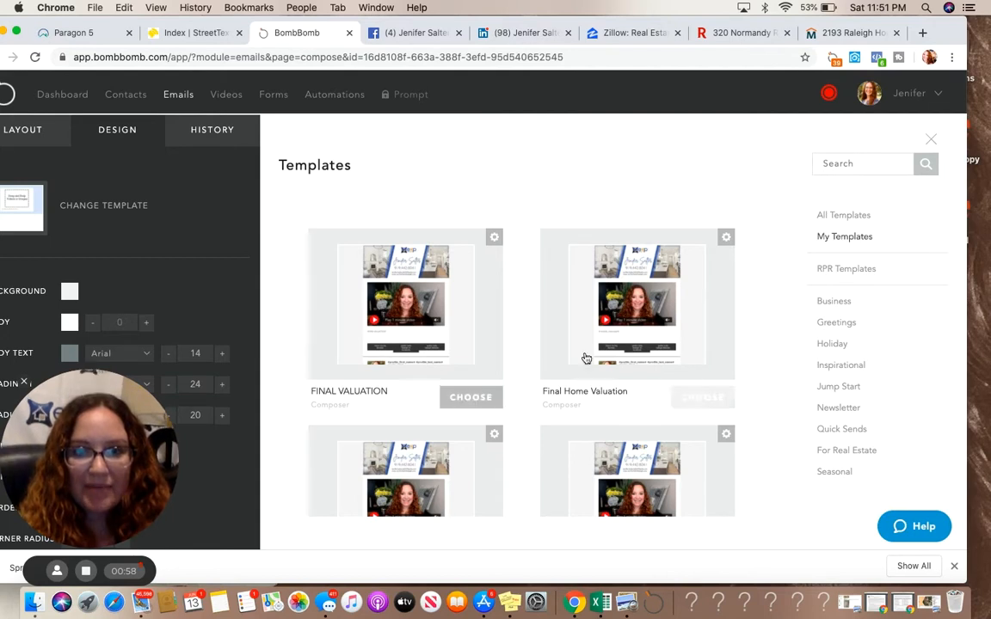
pyautogui.click(845, 219)
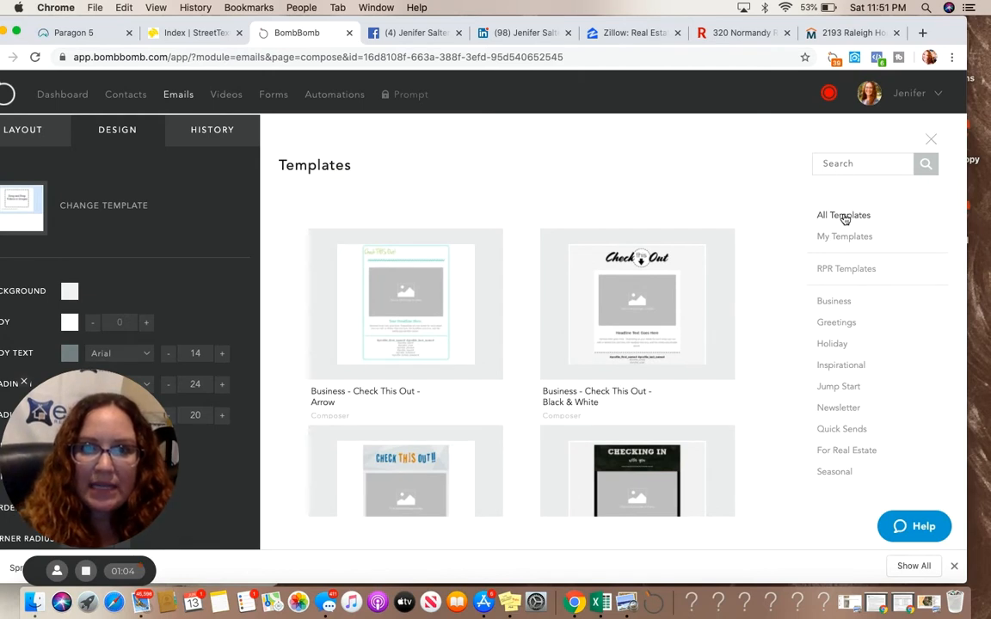
pyautogui.moveTo(665, 411)
pyautogui.scroll(-3, 665, 411)
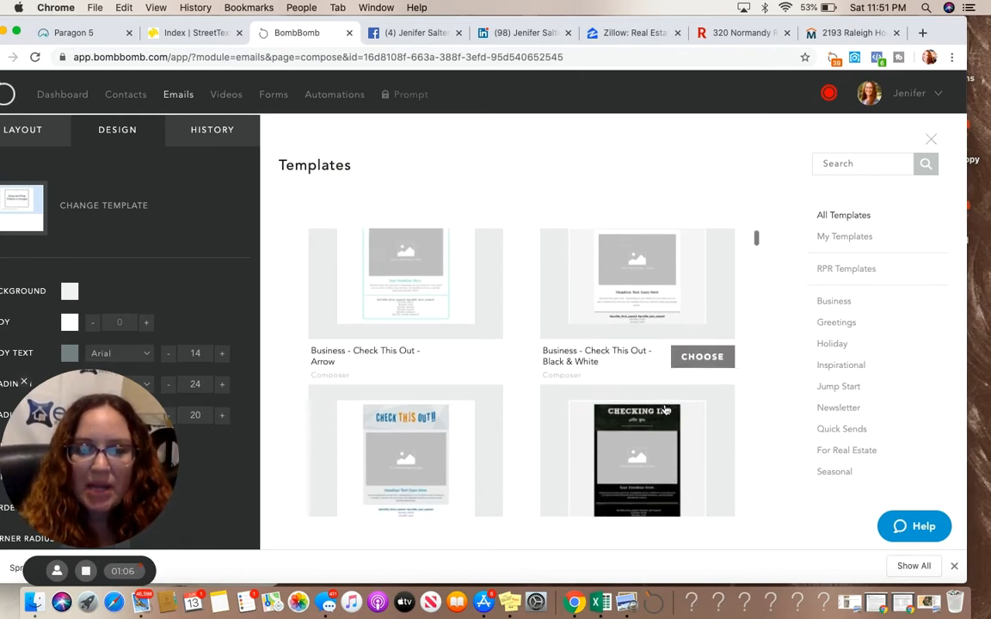
pyautogui.scroll(1, 664, 410)
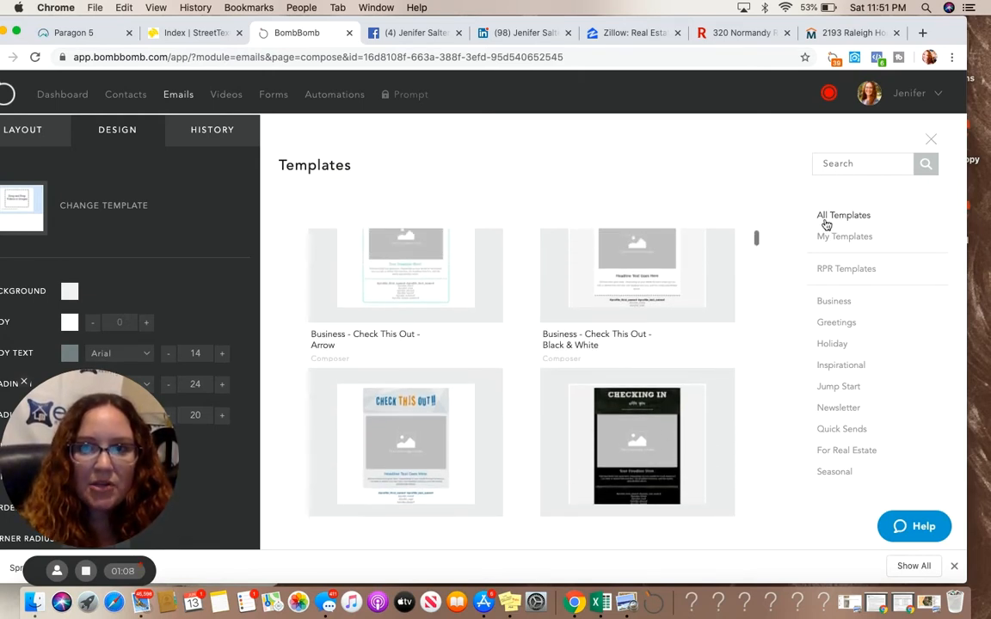
pyautogui.scroll(-3, 657, 343)
pyautogui.scroll(-2, 657, 344)
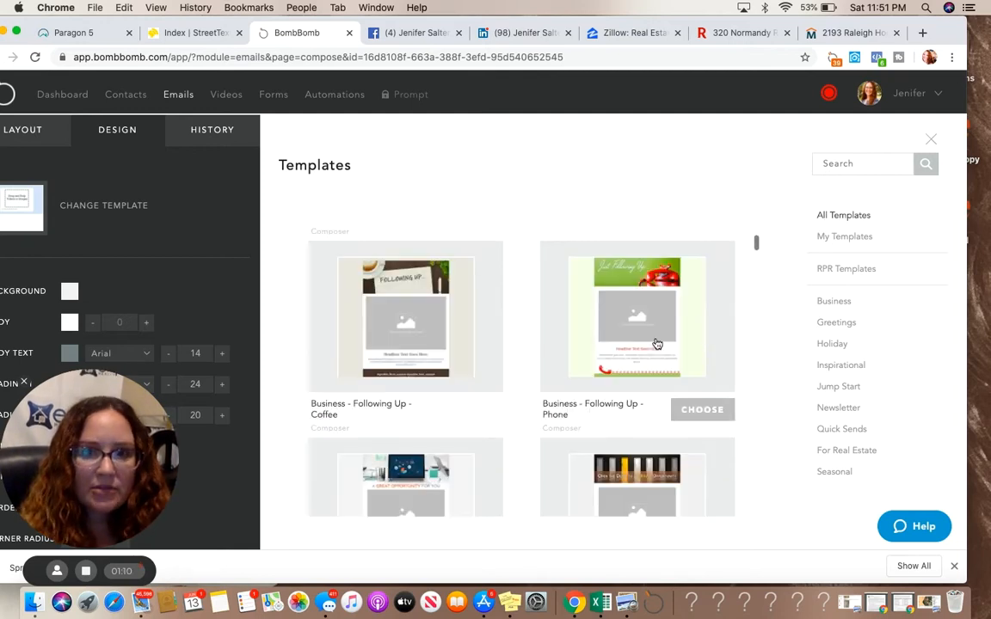
pyautogui.scroll(-2, 657, 344)
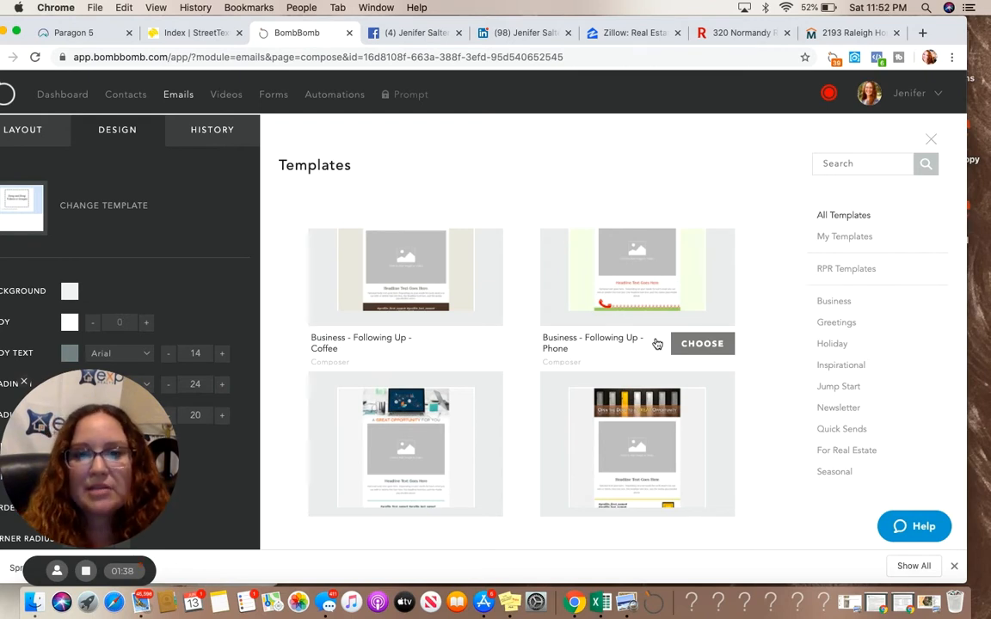
pyautogui.scroll(-5, 587, 408)
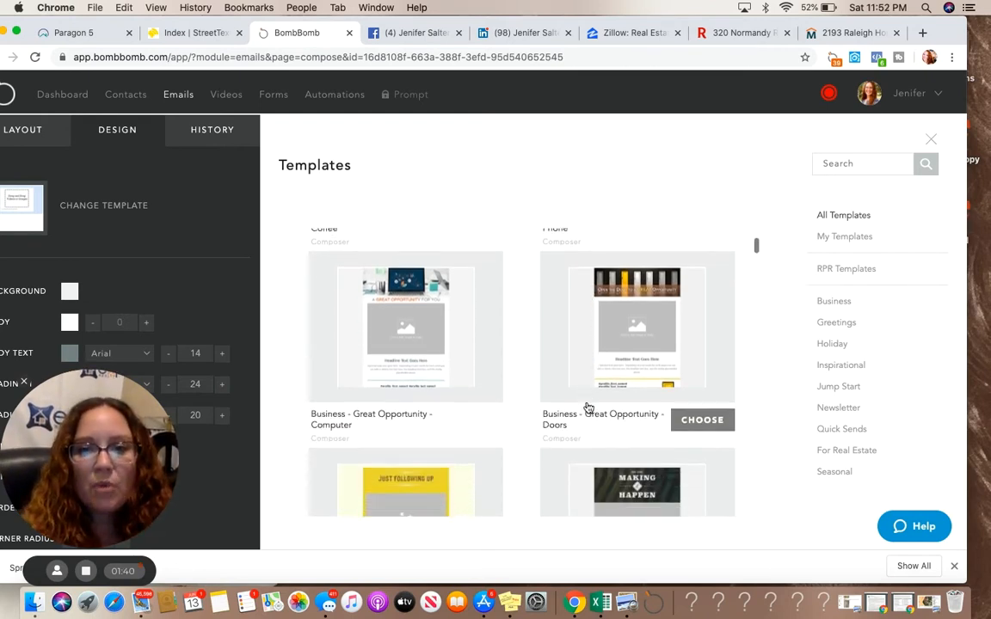
pyautogui.scroll(-10, 587, 408)
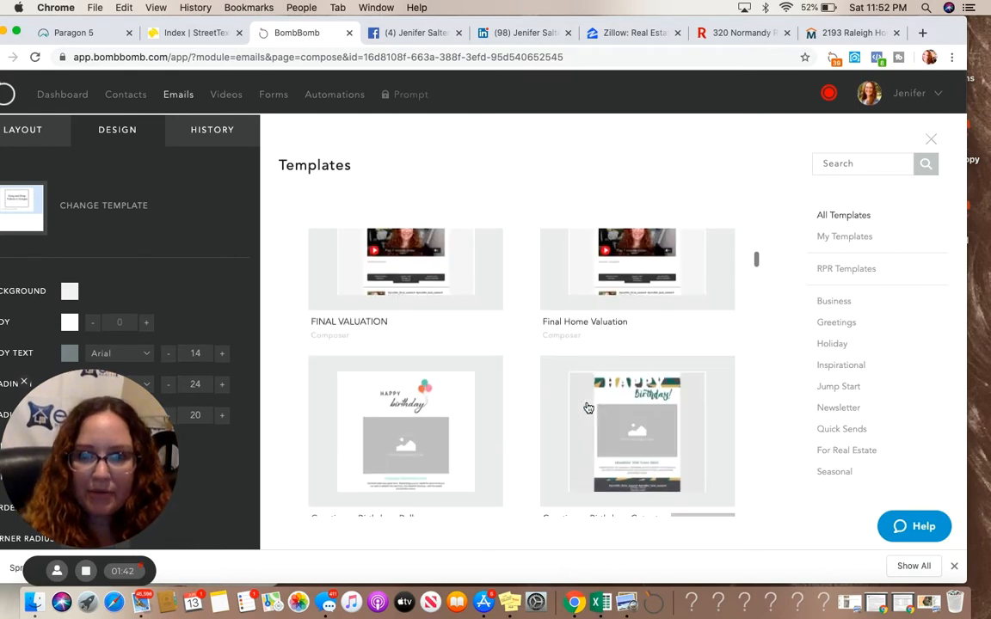
pyautogui.scroll(-10, 587, 408)
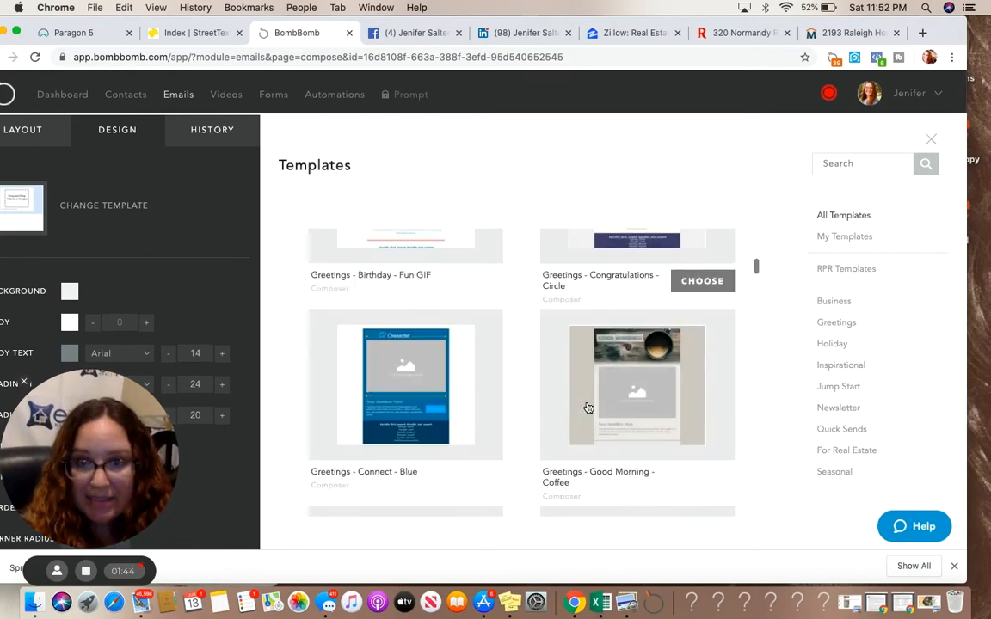
pyautogui.scroll(-10, 587, 407)
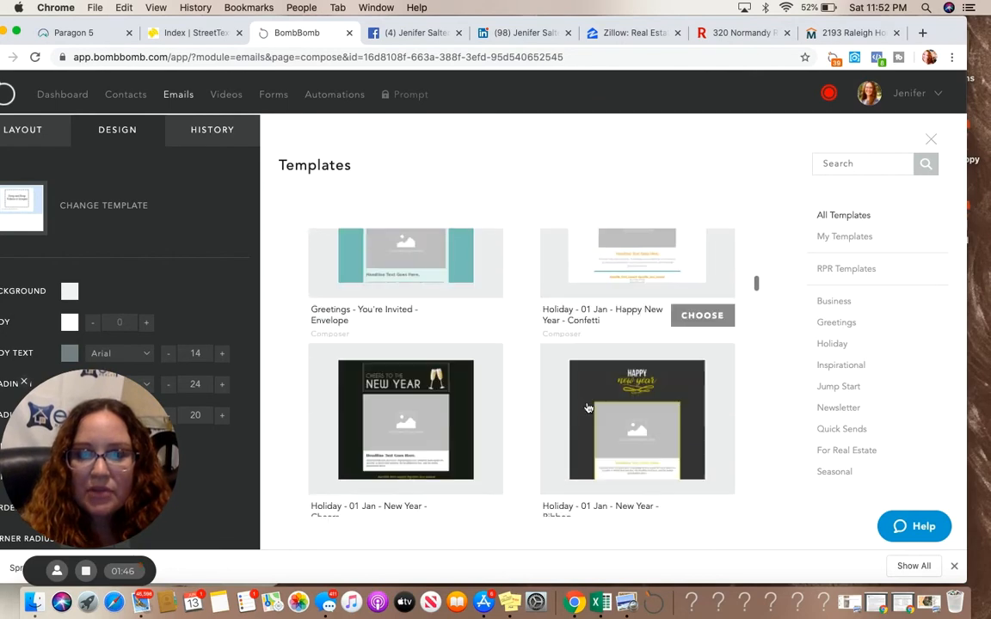
pyautogui.scroll(-10, 587, 408)
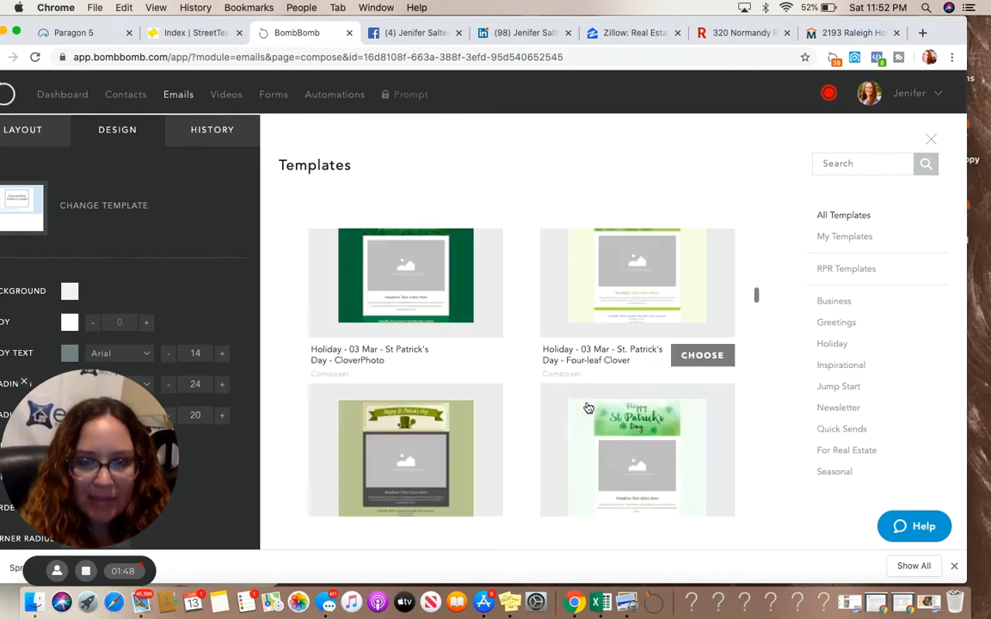
pyautogui.scroll(-10, 587, 407)
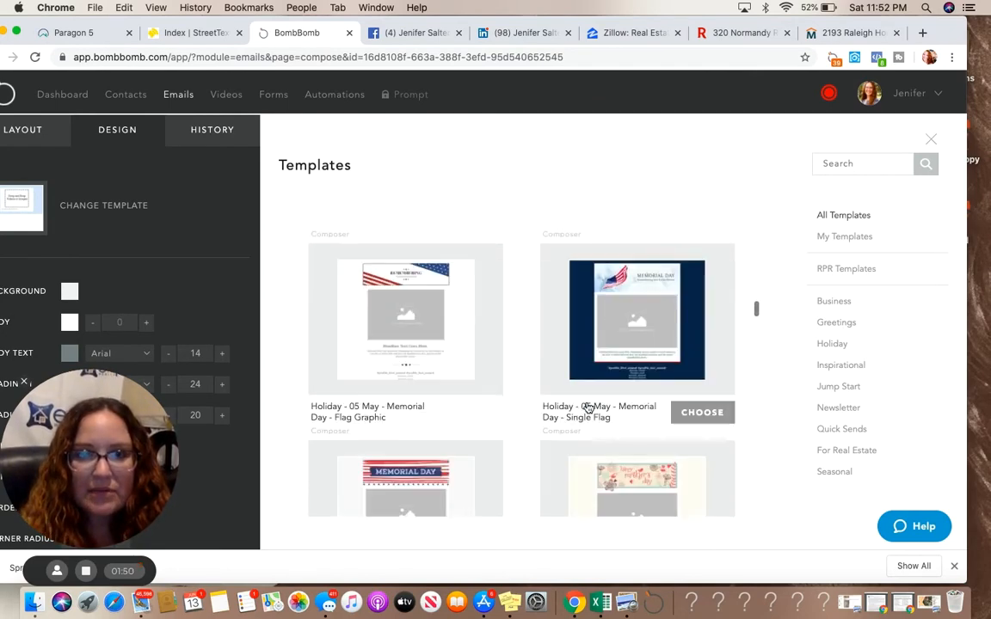
pyautogui.scroll(-10, 587, 408)
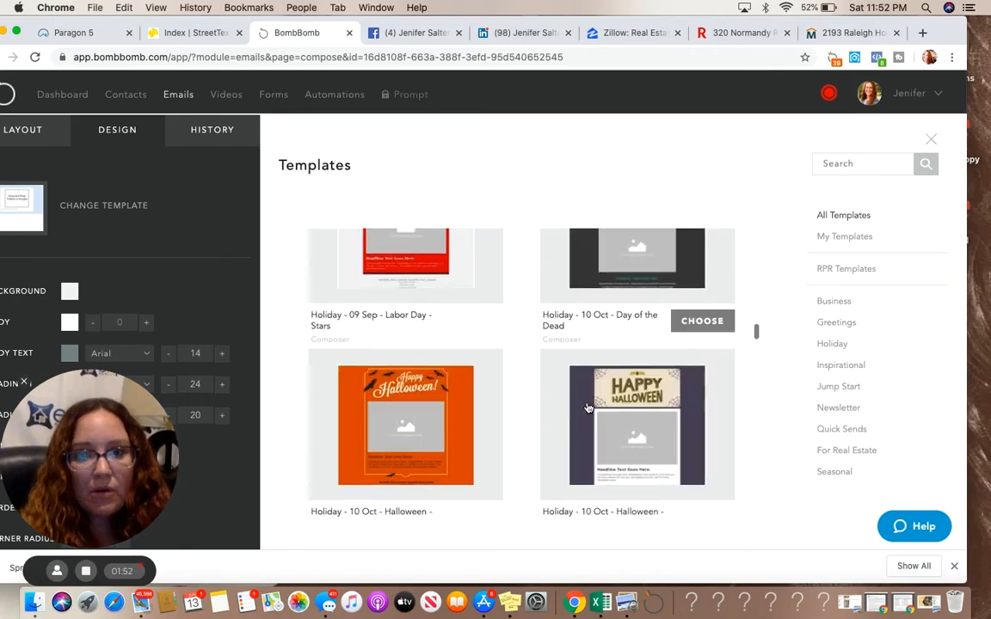
pyautogui.scroll(-10, 587, 408)
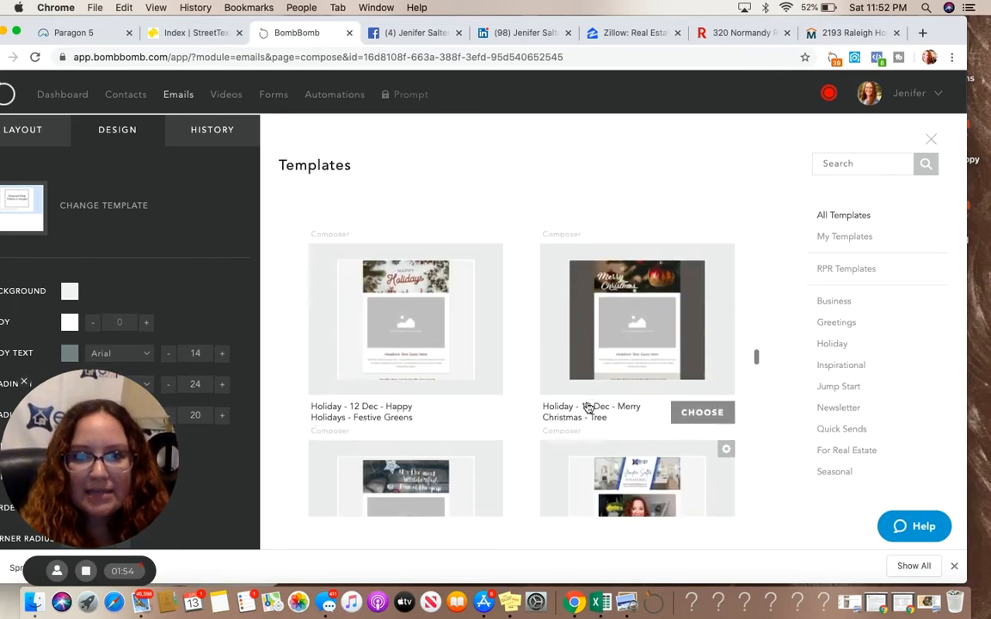
pyautogui.scroll(-5, 587, 407)
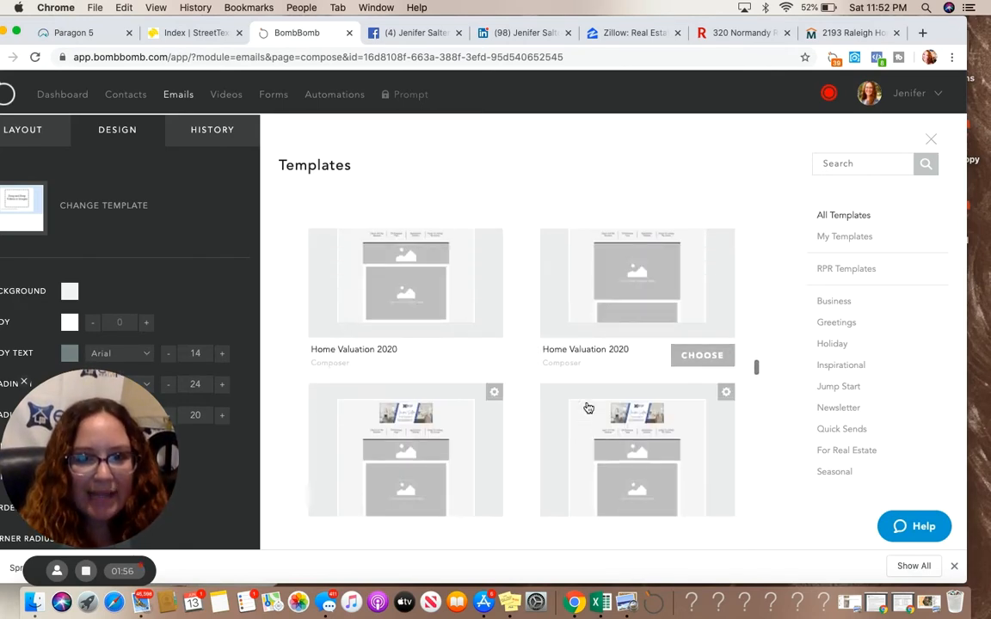
pyautogui.scroll(-10, 587, 407)
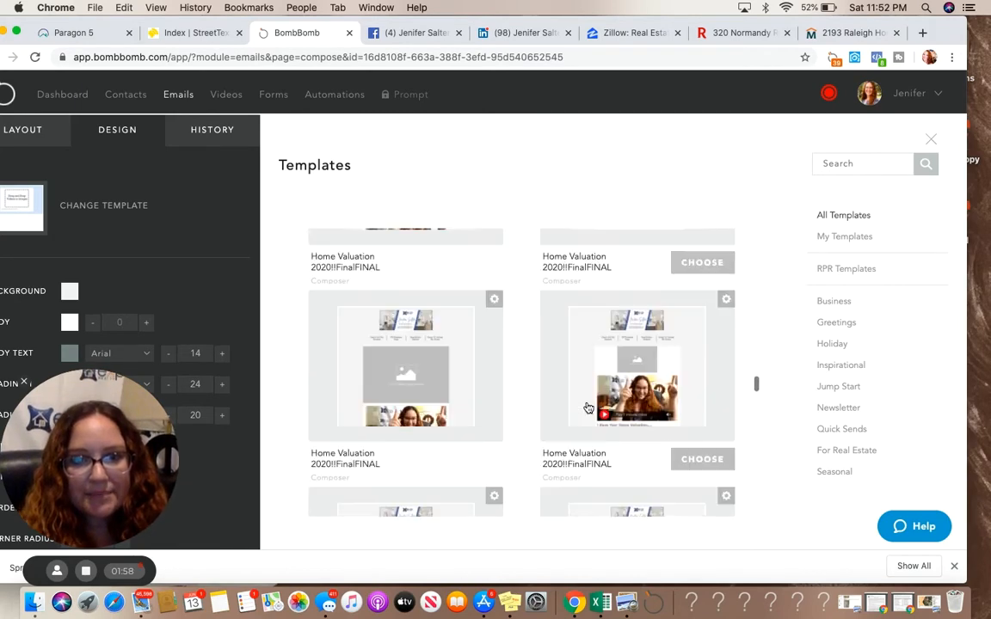
pyautogui.scroll(-10, 587, 408)
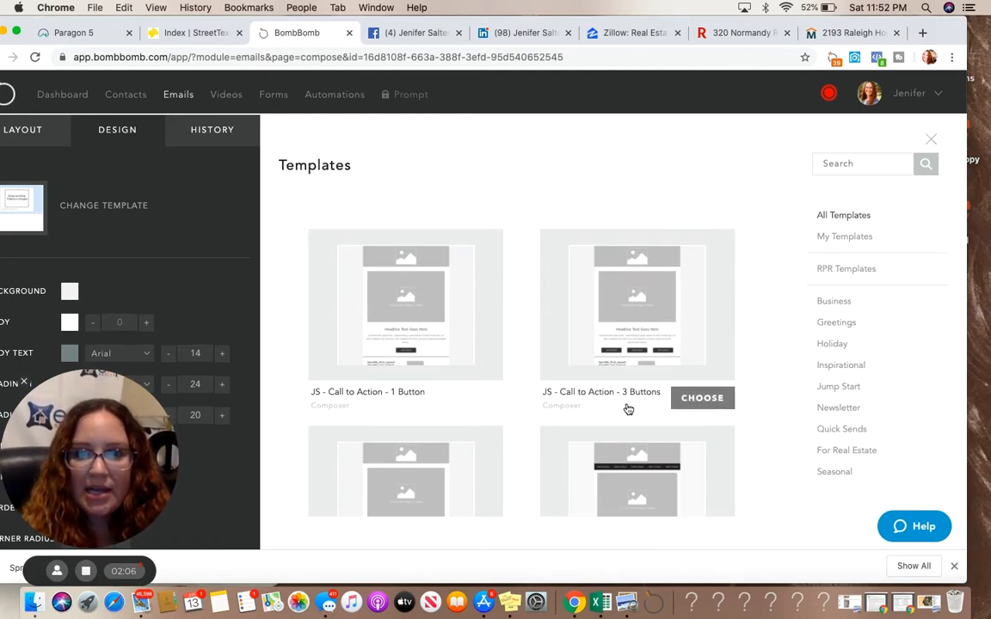
pyautogui.scroll(-3, 533, 405)
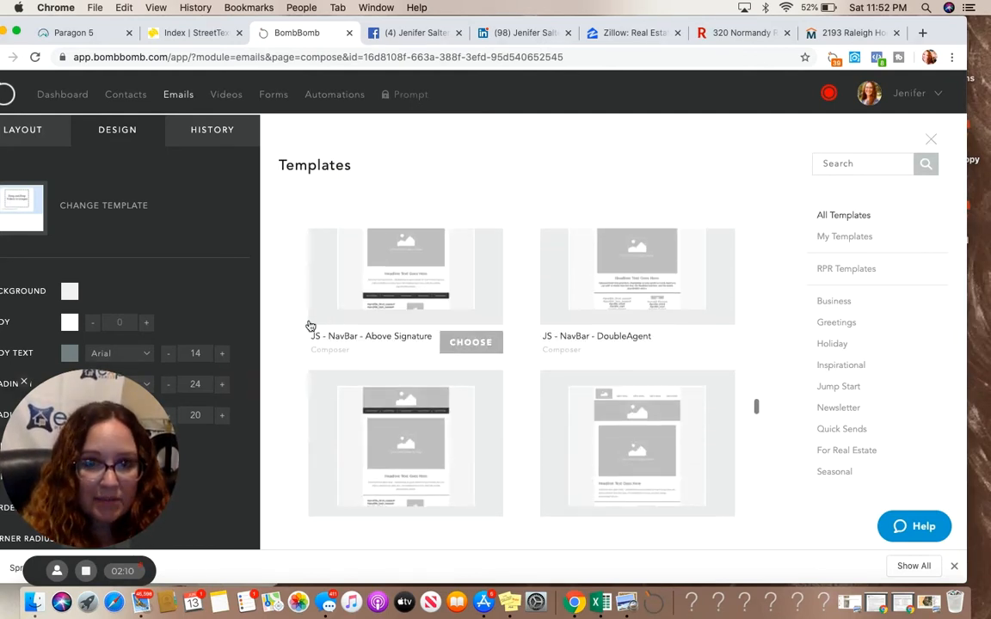
pyautogui.scroll(-4, 486, 429)
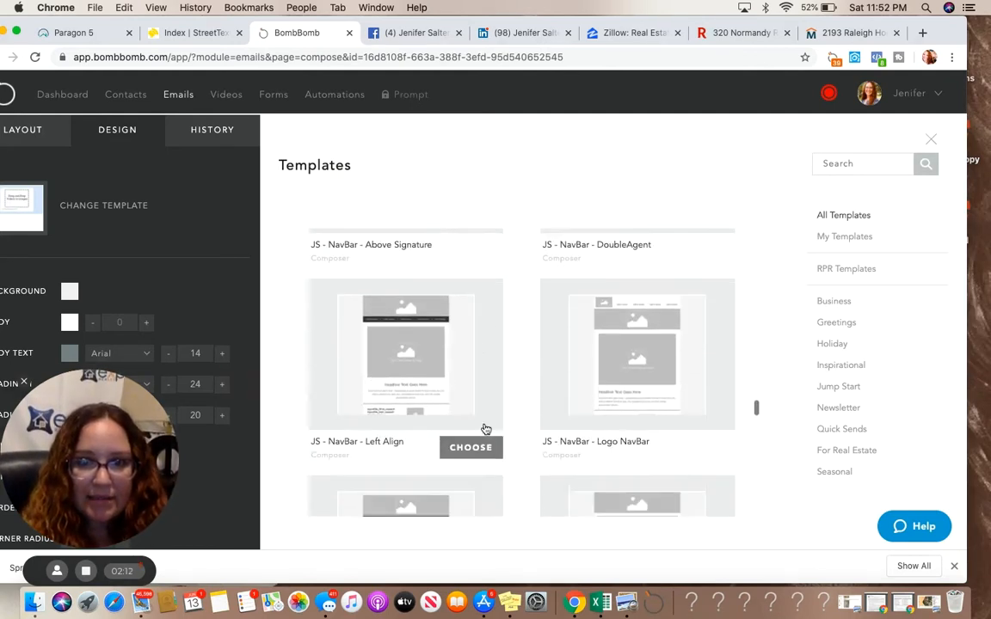
# Apply the "JS - Call to Action - 3 Buttons" template to the email
pyautogui.scroll(6, 486, 429)
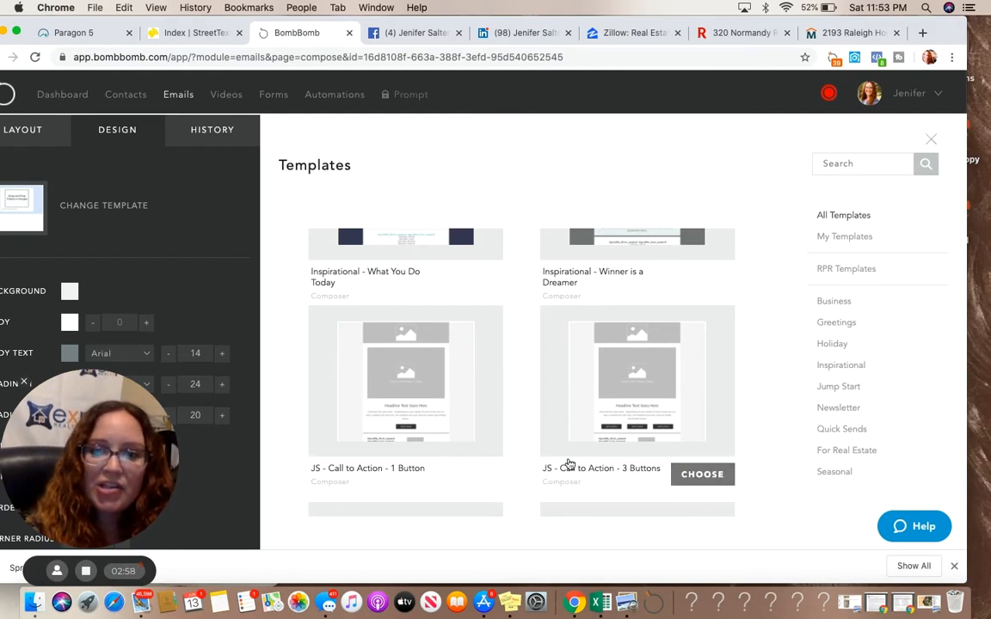
pyautogui.click(619, 403)
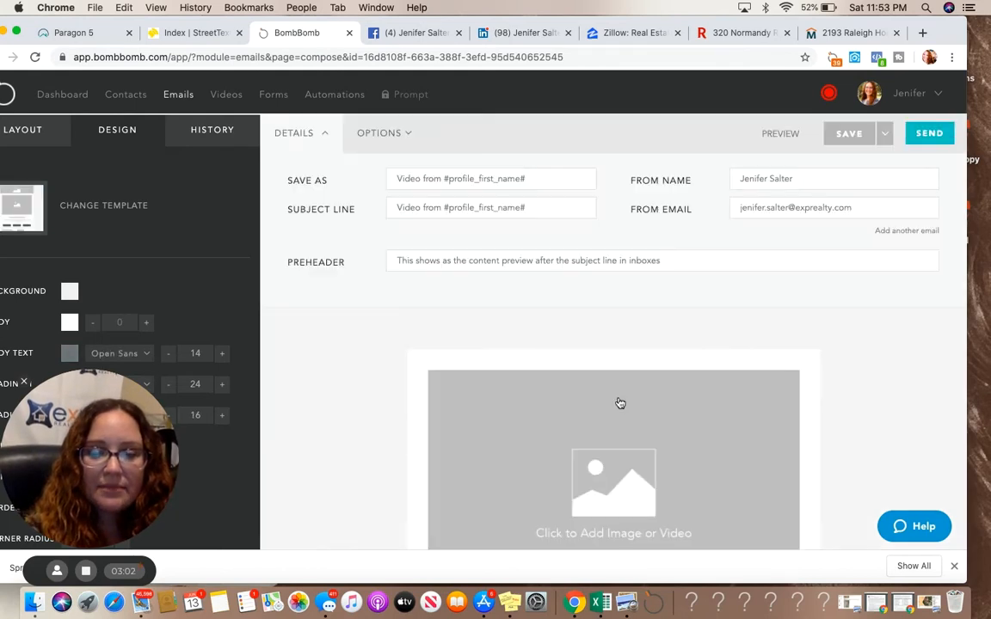
# Rename the email's Save As name to "Home Valuation Template"
pyautogui.tripleClick(443, 179)
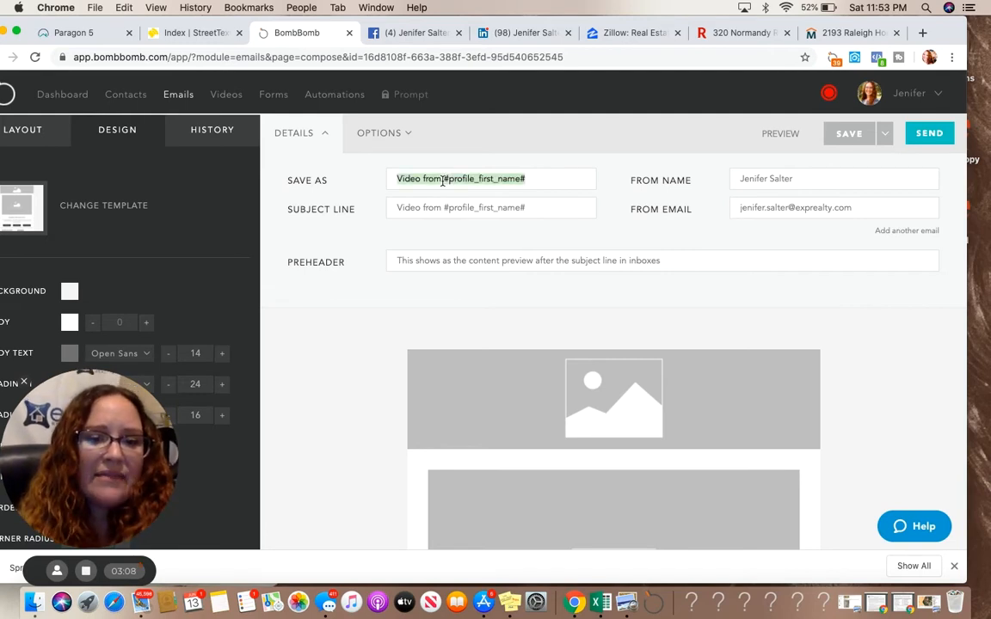
pyautogui.write('Home Va')
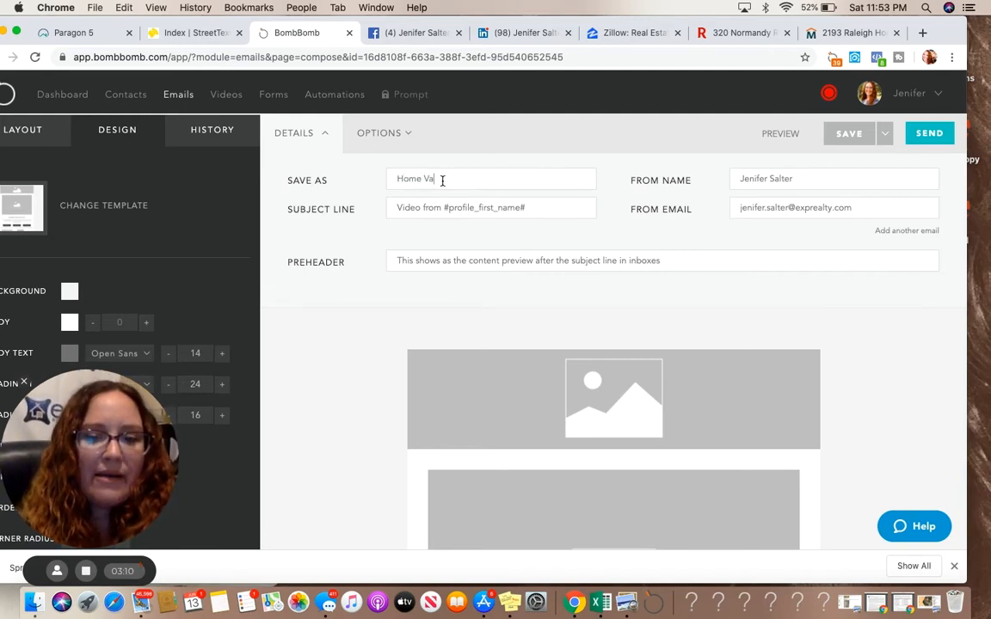
pyautogui.write('luation T')
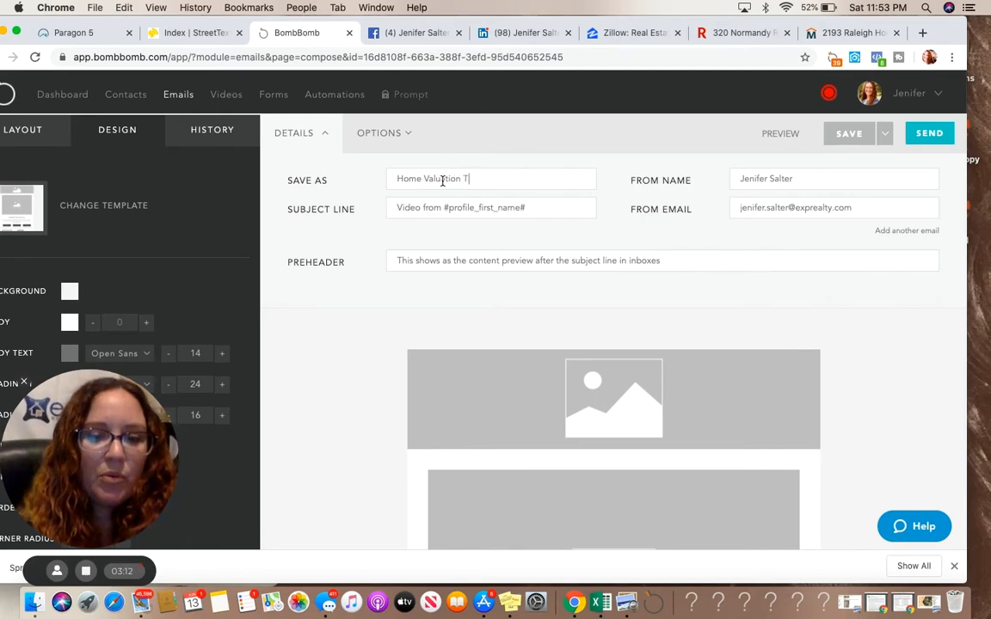
pyautogui.write('emplate')
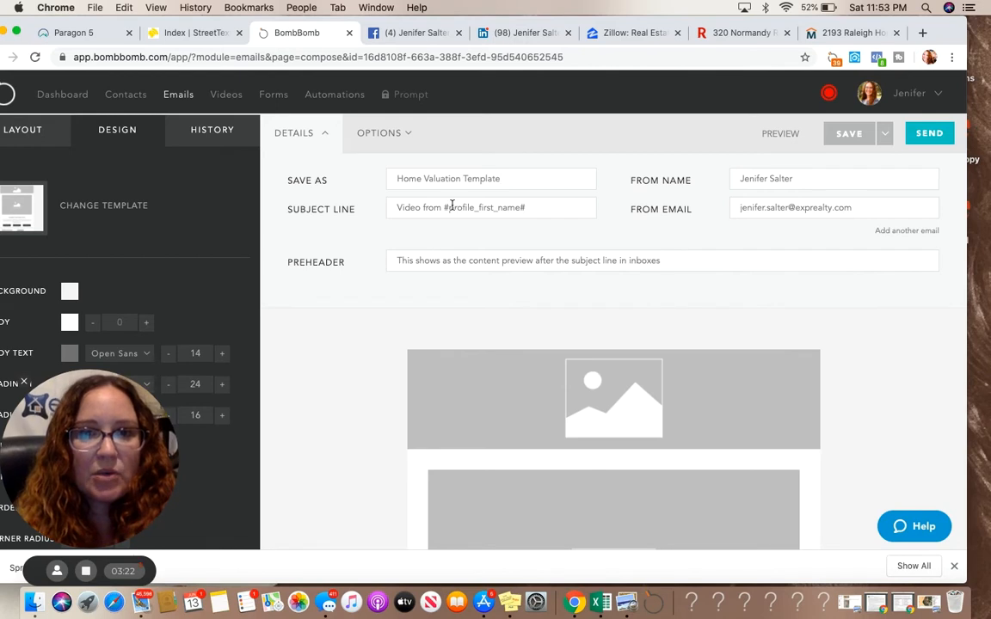
# Switch to Notes, copy the "FB Requested Home Valuation" heading, and paste it as the email's subject line
pyautogui.click(219, 604)
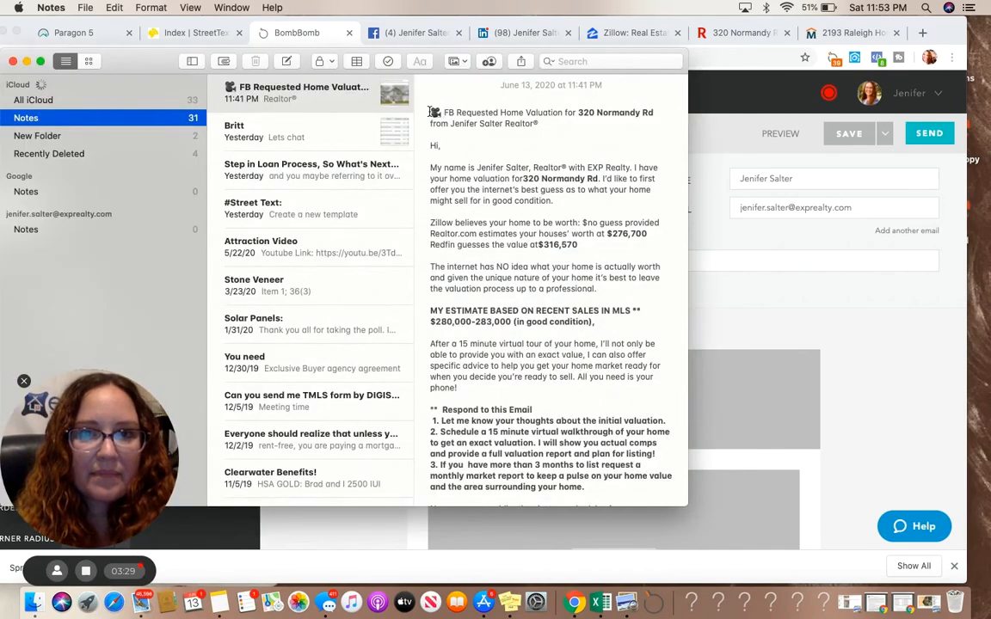
pyautogui.moveTo(432, 112); pyautogui.dragTo(563, 113)
pyautogui.press('super+c')
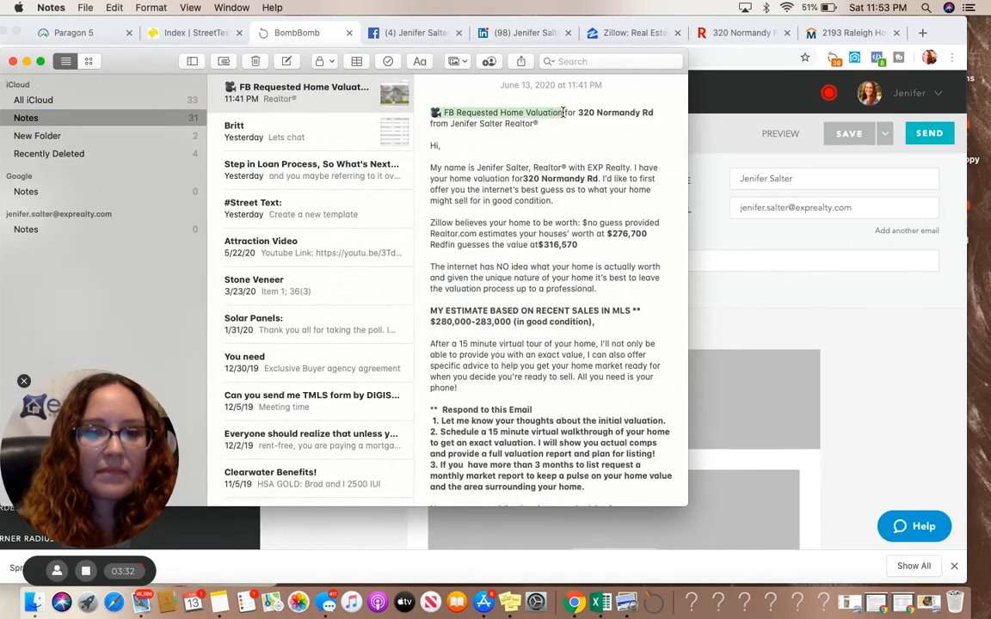
pyautogui.click(823, 266)
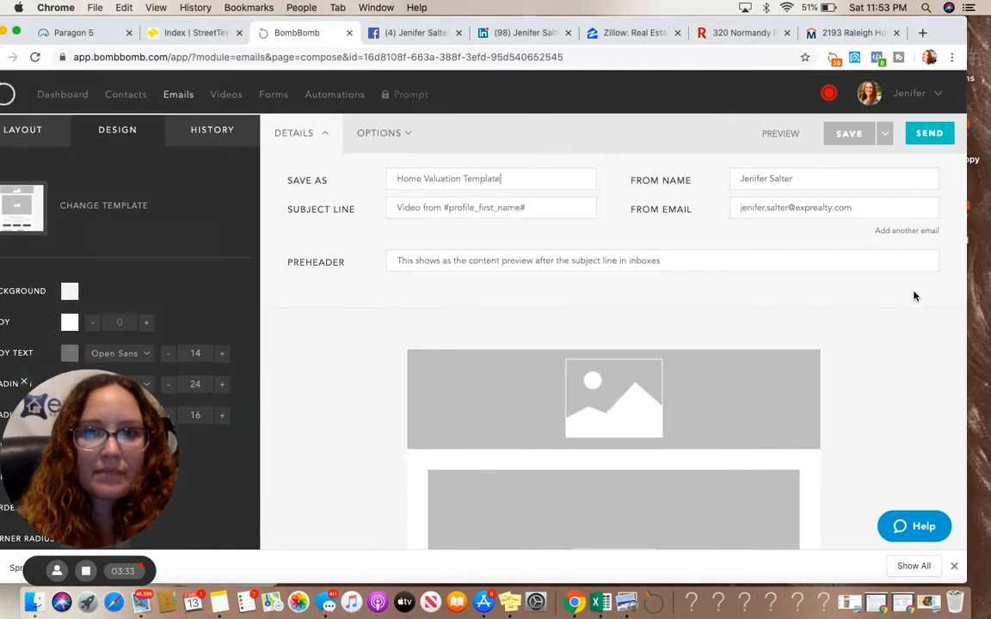
pyautogui.tripleClick(437, 209)
pyautogui.press('super+v')
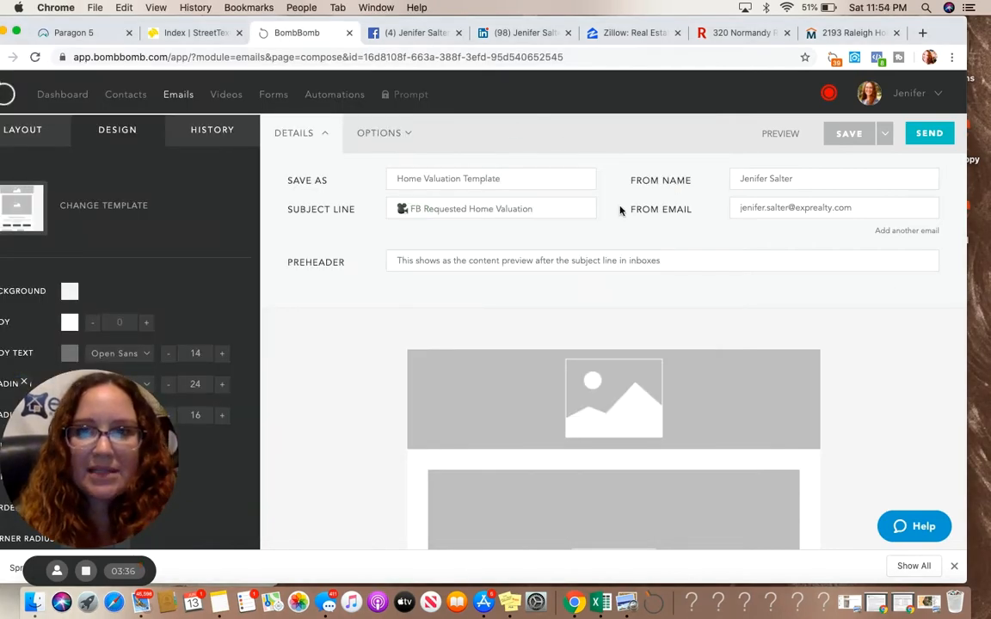
# Upload the eXp Realty banner image from the computer into the email's top image placeholder
pyautogui.scroll(-1, 565, 270)
pyautogui.scroll(-3, 564, 270)
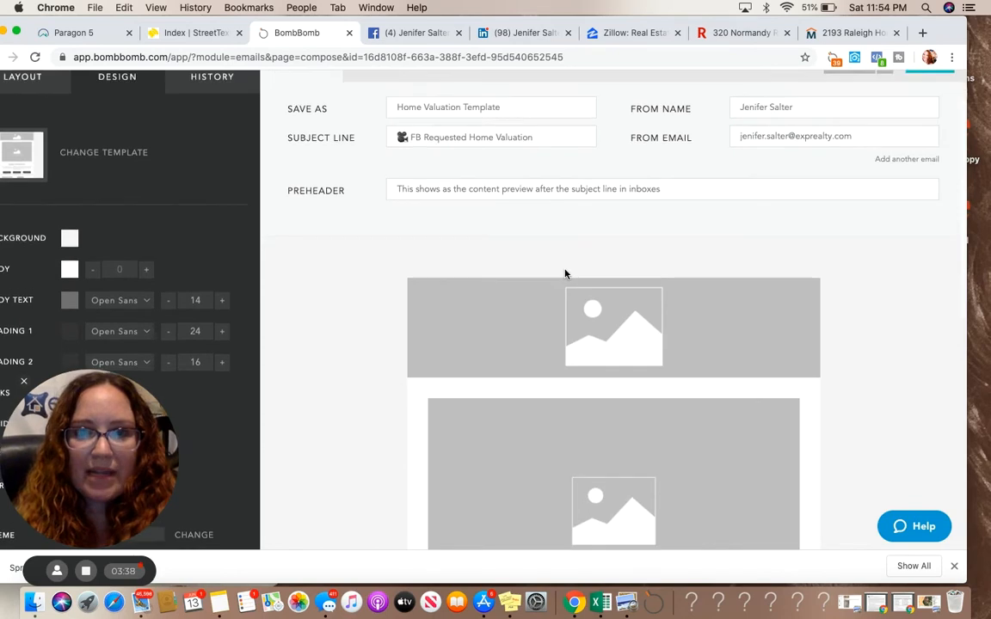
pyautogui.scroll(-2, 565, 275)
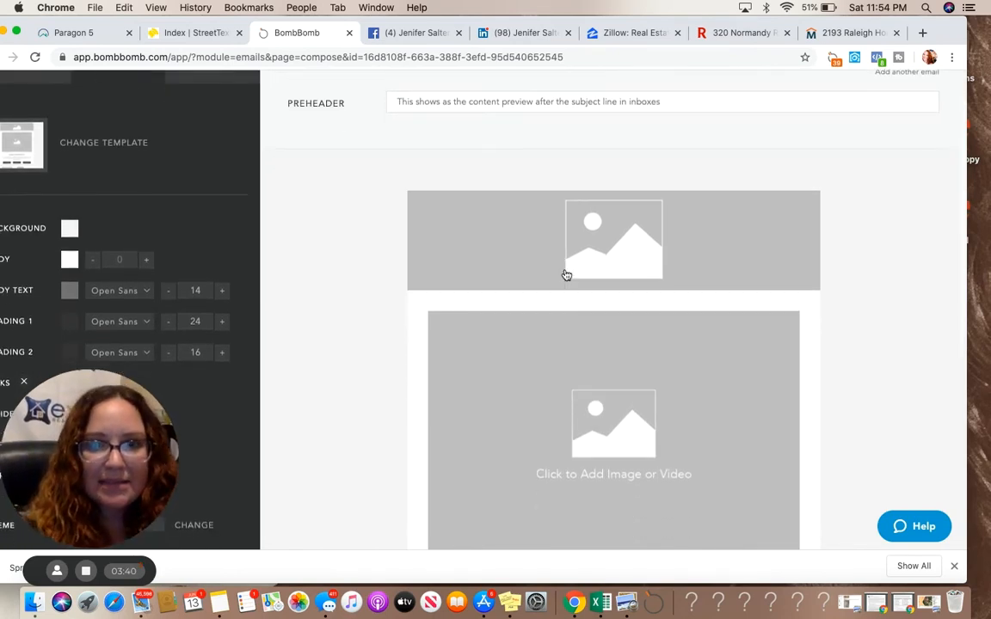
pyautogui.click(607, 252)
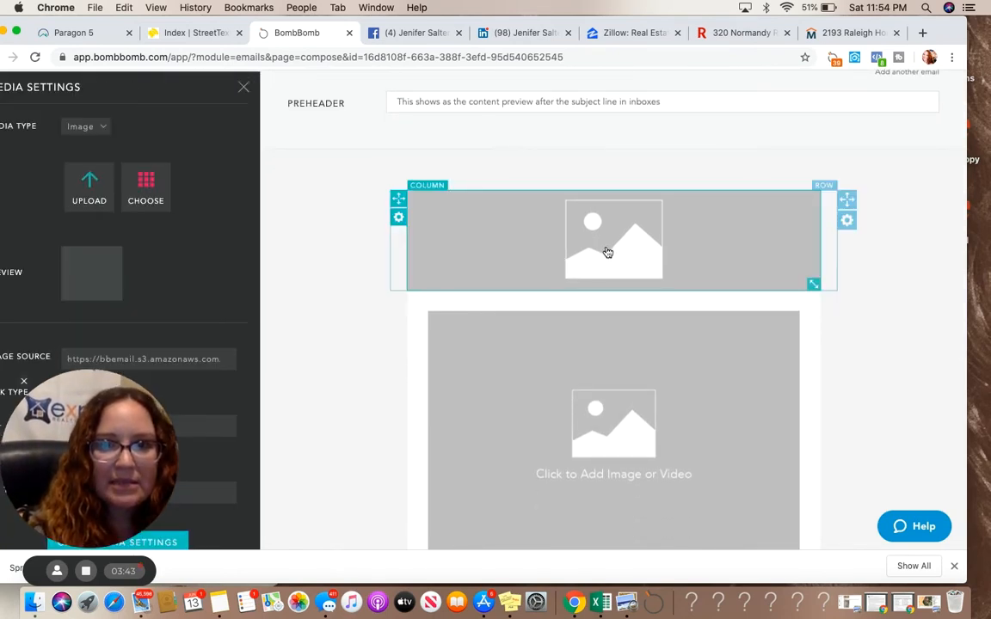
pyautogui.click(90, 184)
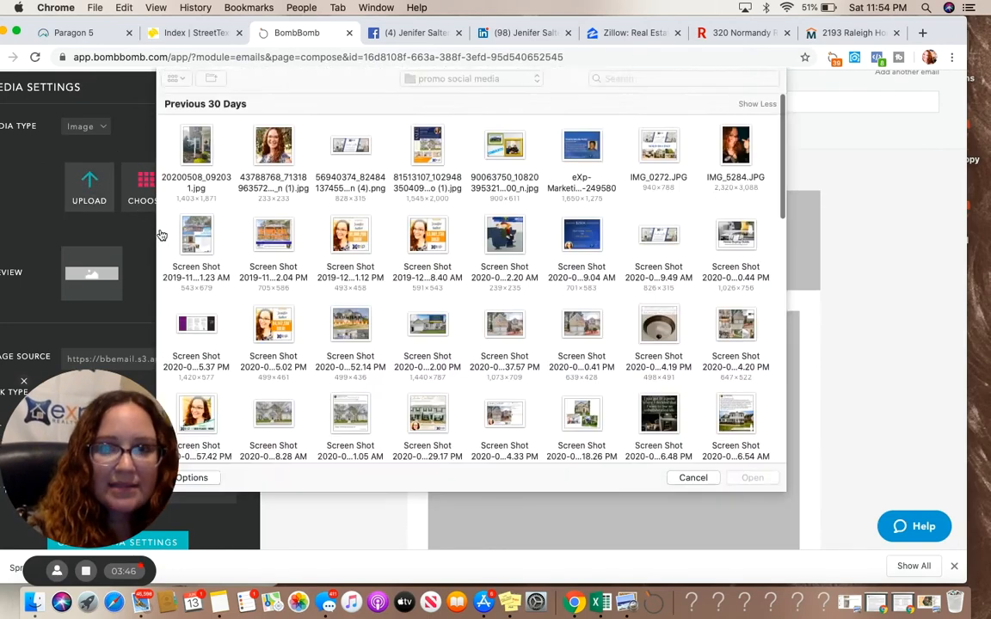
pyautogui.click(318, 139)
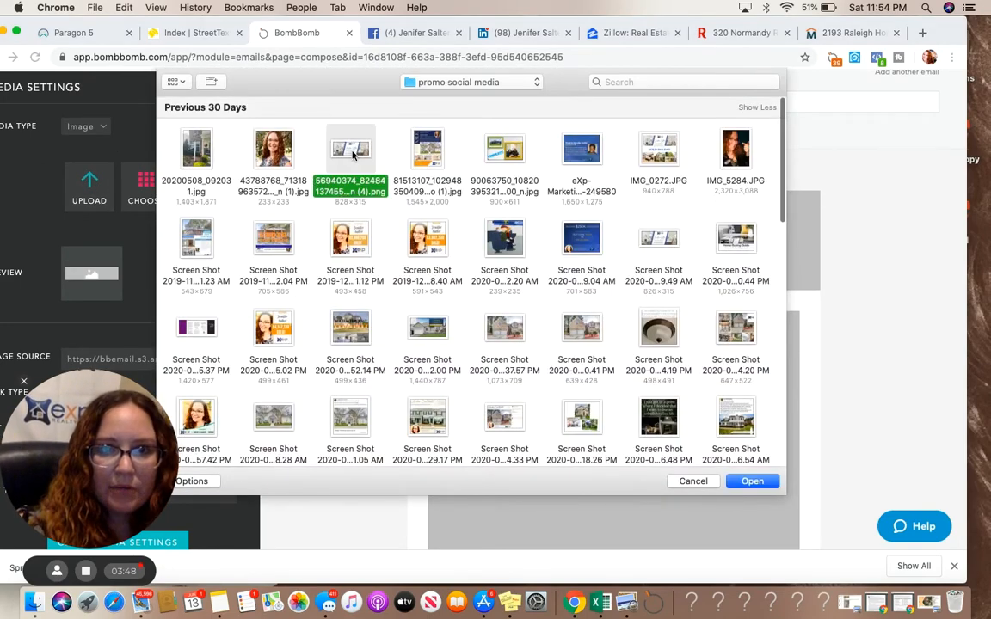
pyautogui.click(751, 481)
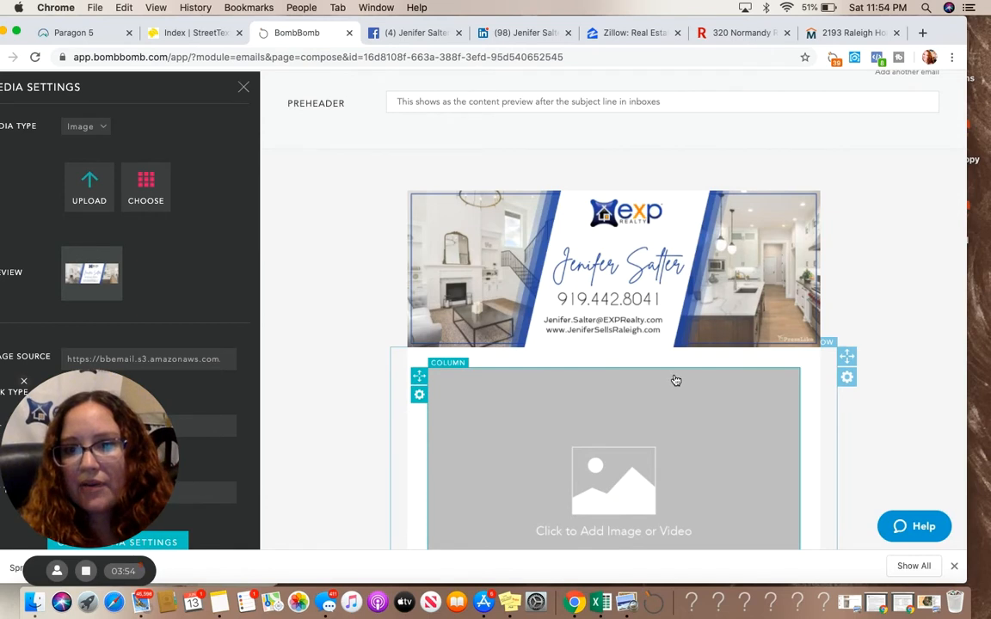
# Replace the headline text with "Your Home Valuation...."
pyautogui.scroll(-3, 676, 380)
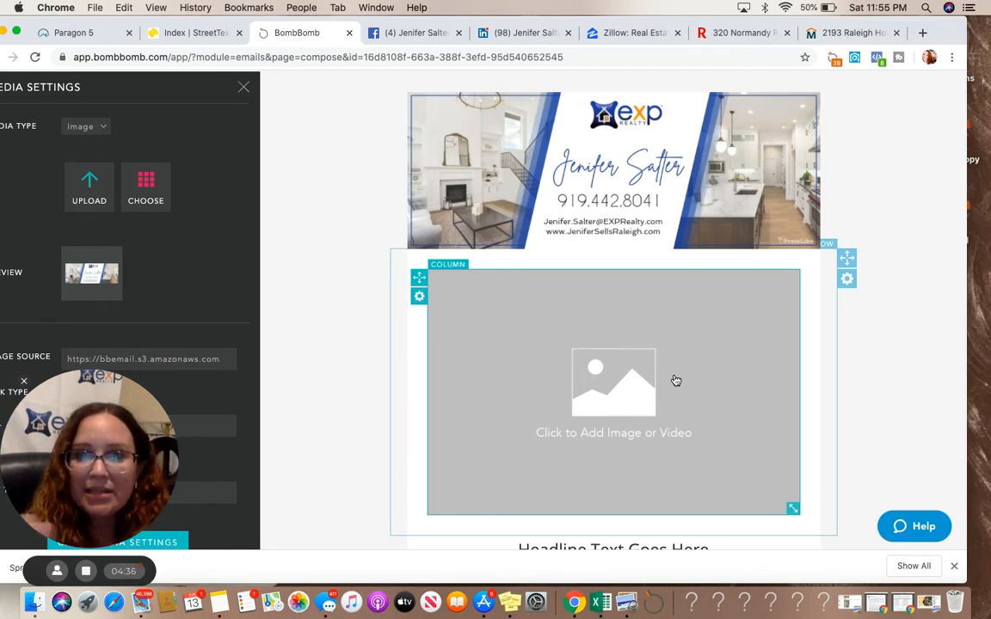
pyautogui.scroll(-4, 676, 381)
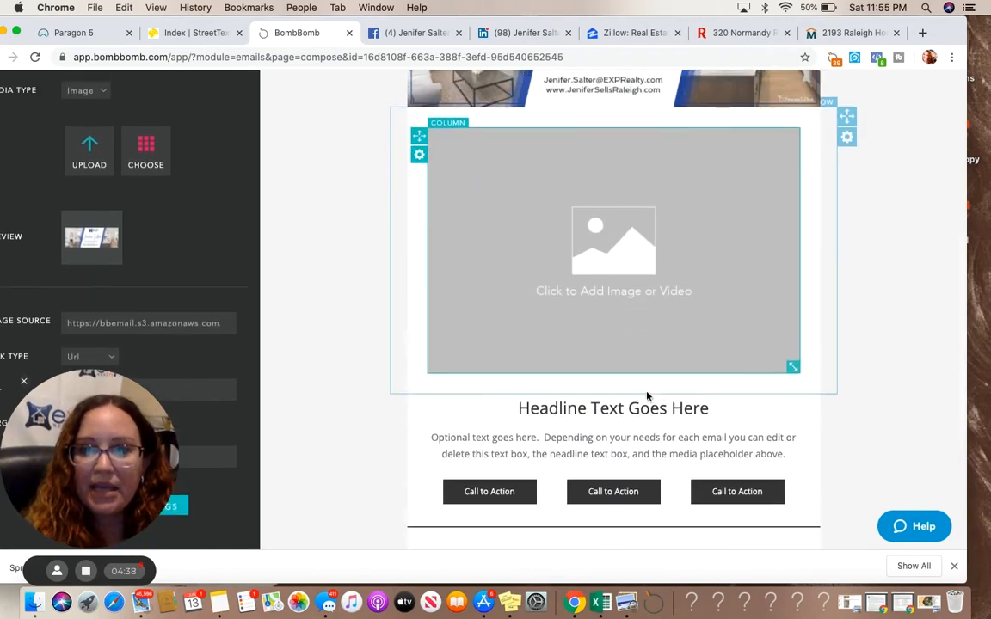
pyautogui.click(631, 407)
pyautogui.click(632, 410)
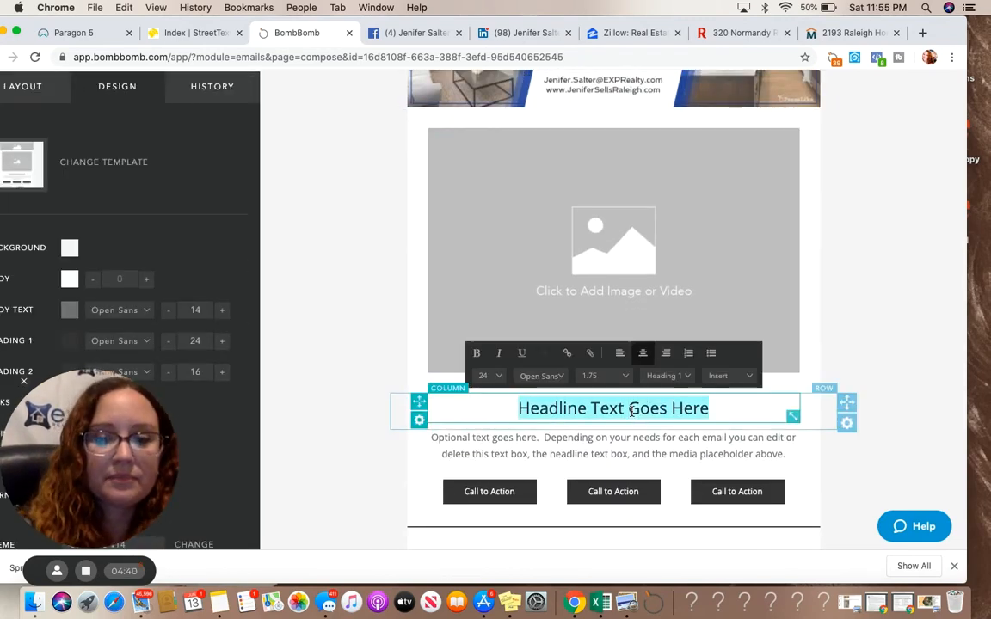
pyautogui.write('Your Home')
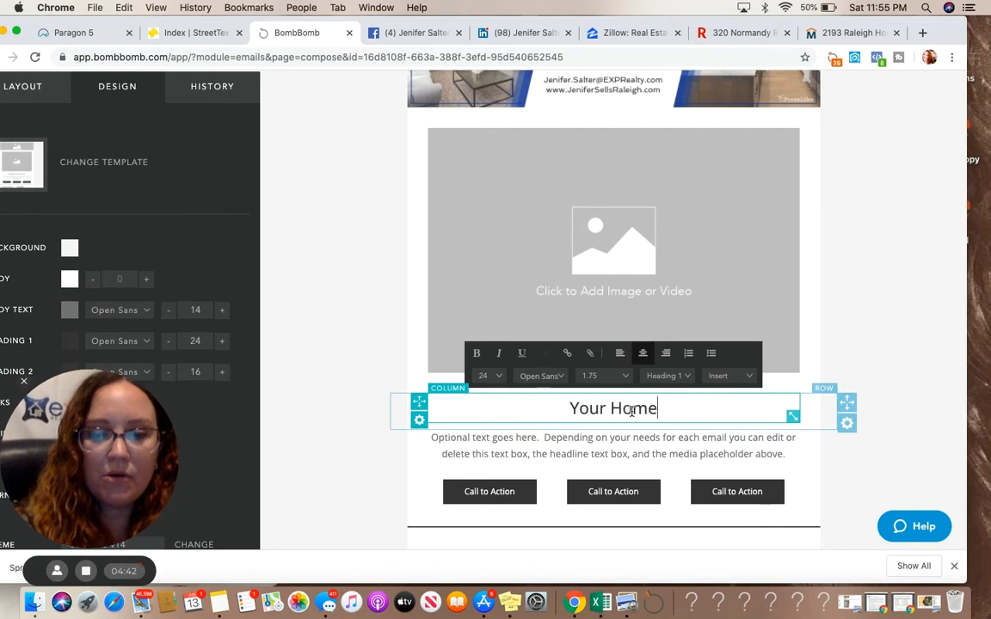
pyautogui.write(' Valuatio')
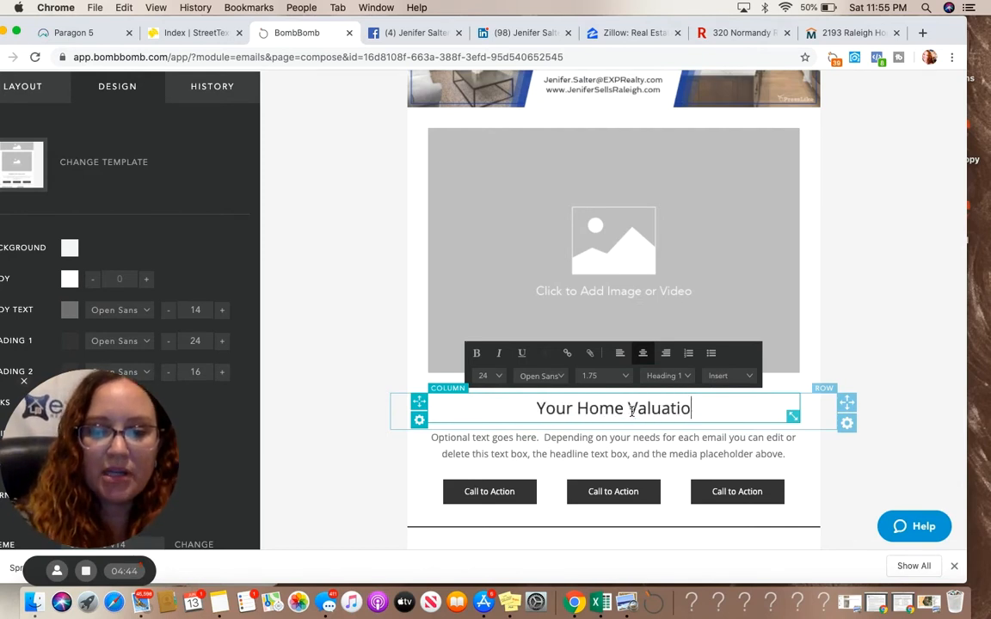
pyautogui.write('n....')
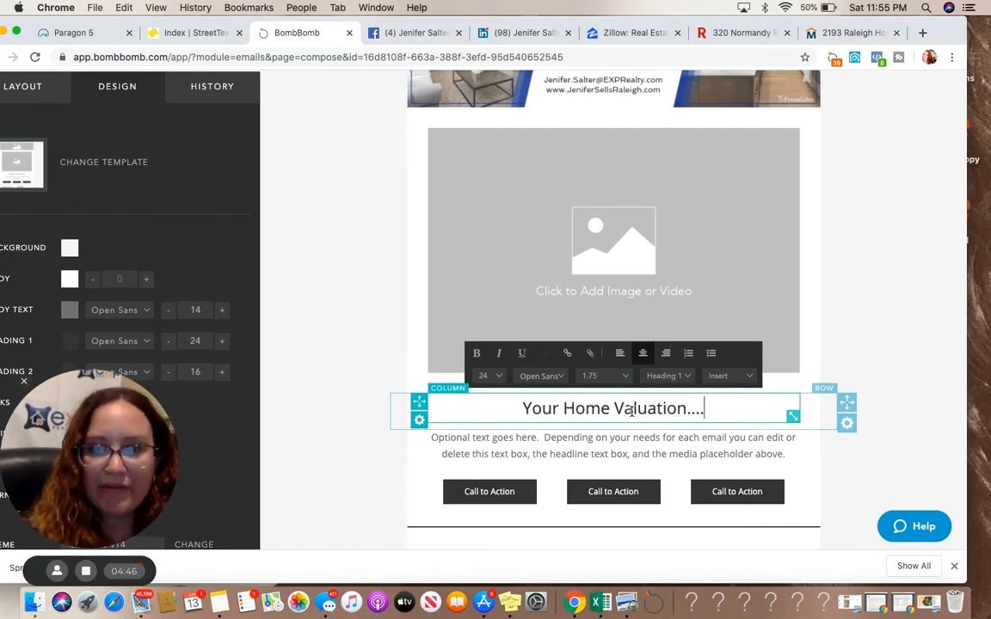
# Change the first call-to-action button's text to "Read my Reviews"
pyautogui.click(545, 459)
pyautogui.click(505, 490)
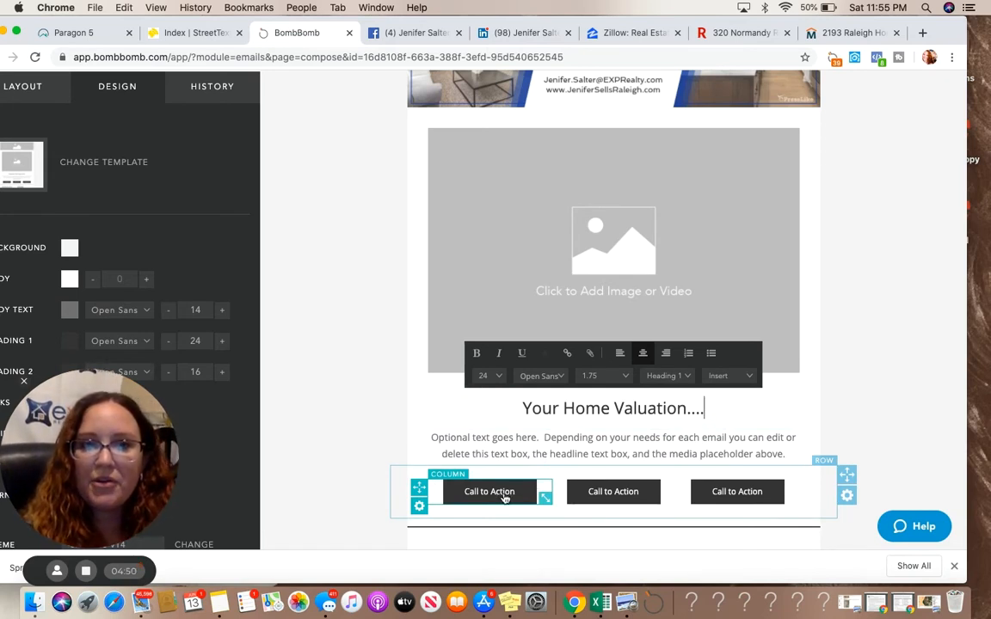
pyautogui.click(504, 498)
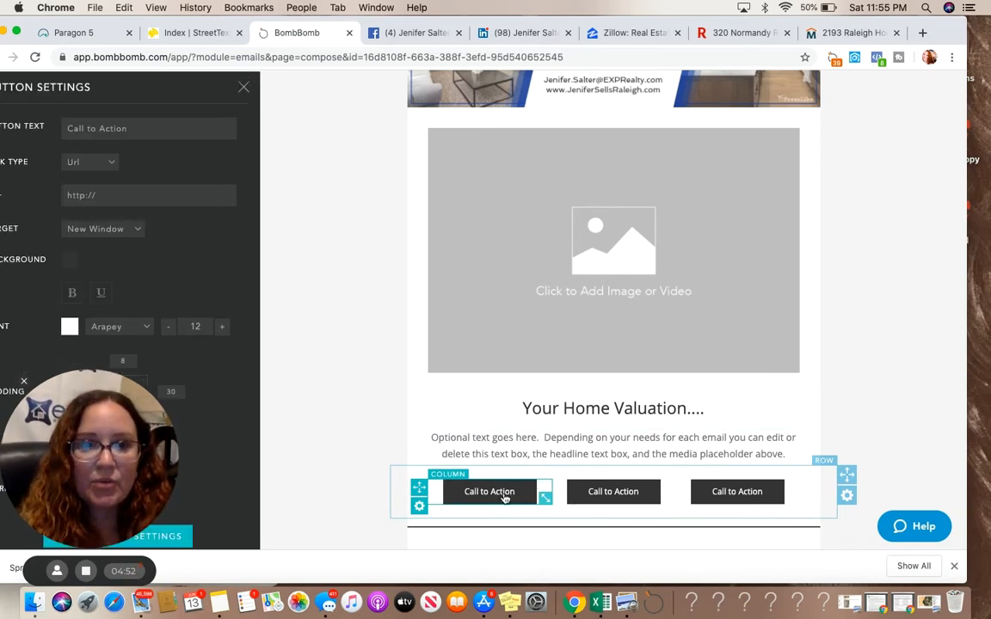
pyautogui.tripleClick(143, 128)
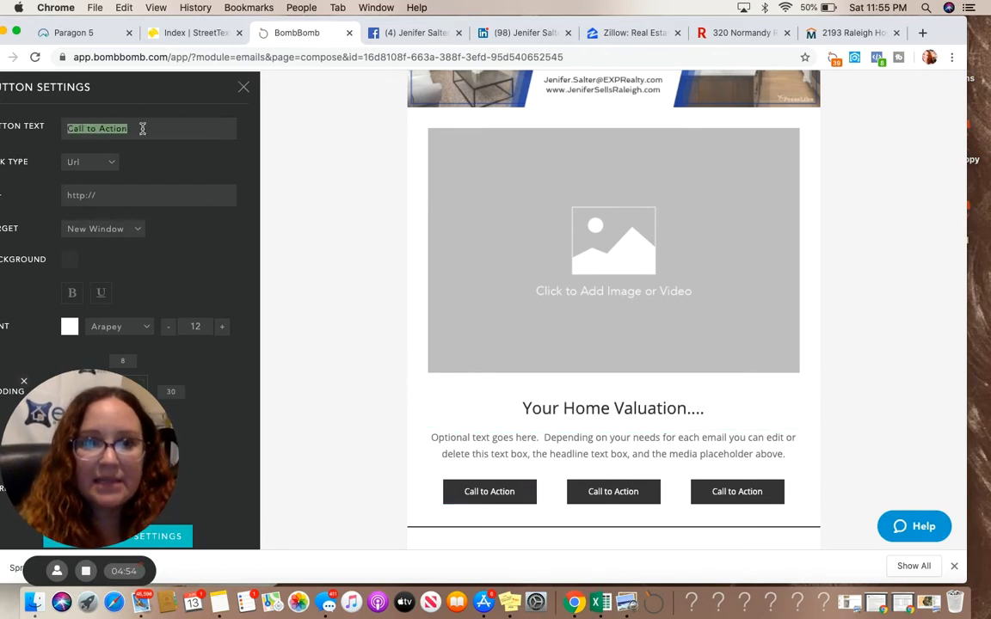
pyautogui.write('Re')
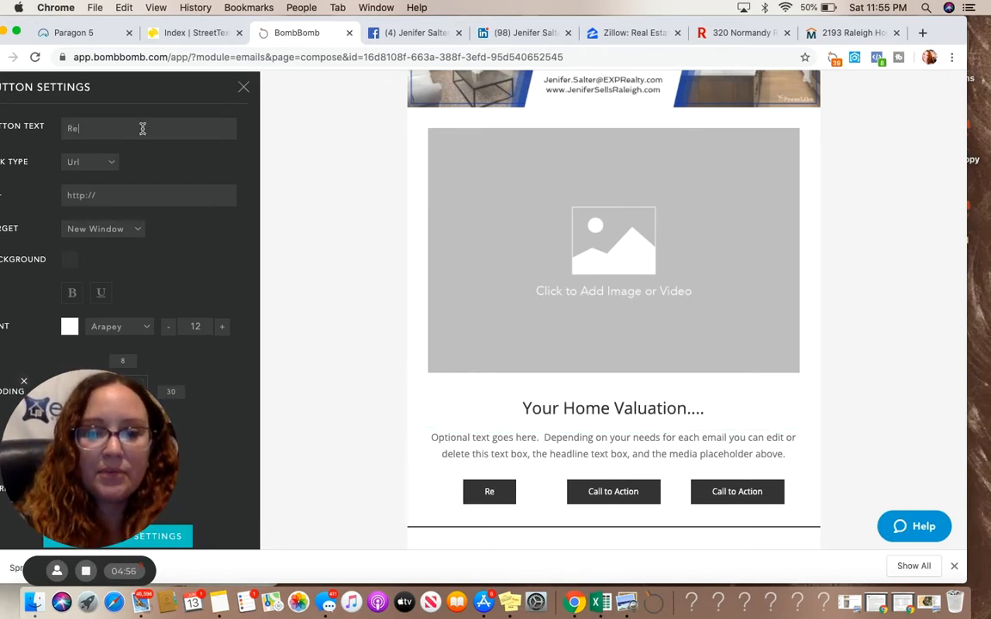
pyautogui.write('ad my Reviews')
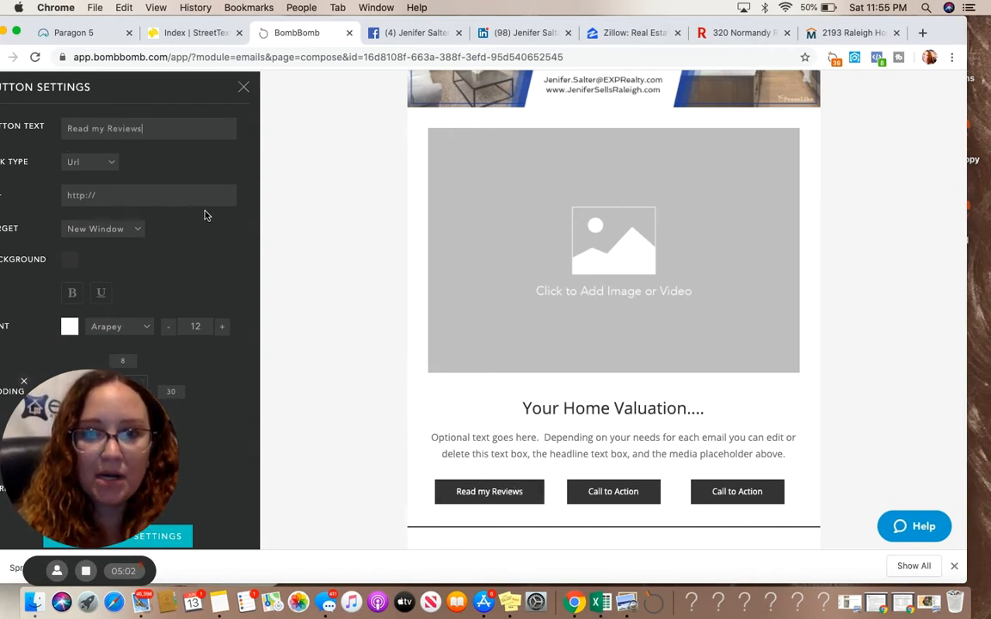
# Change the second call-to-action button's text to "Check Out my FB Page"
pyautogui.click(630, 499)
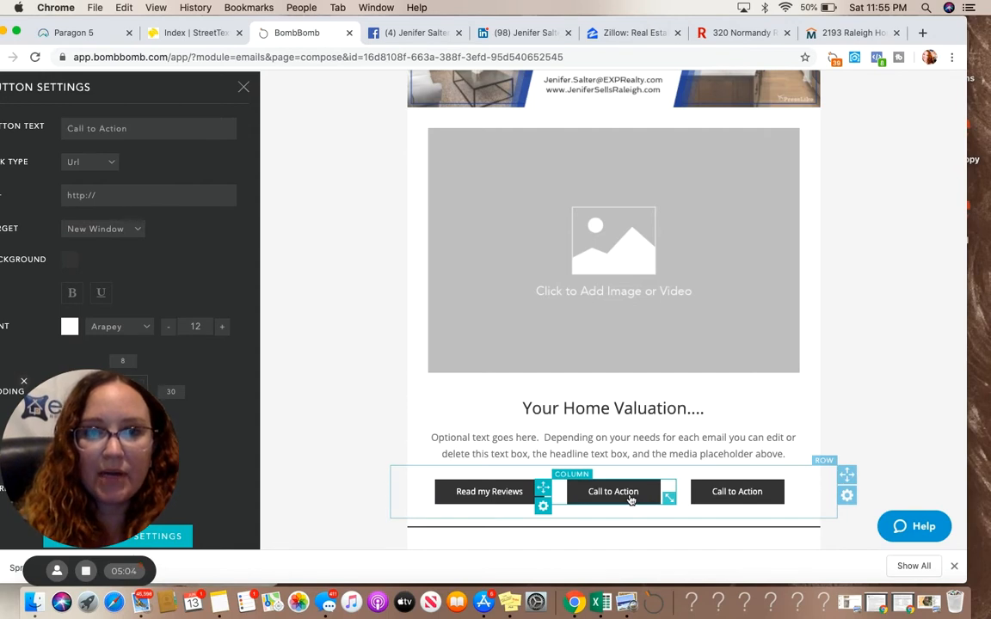
pyautogui.tripleClick(137, 129)
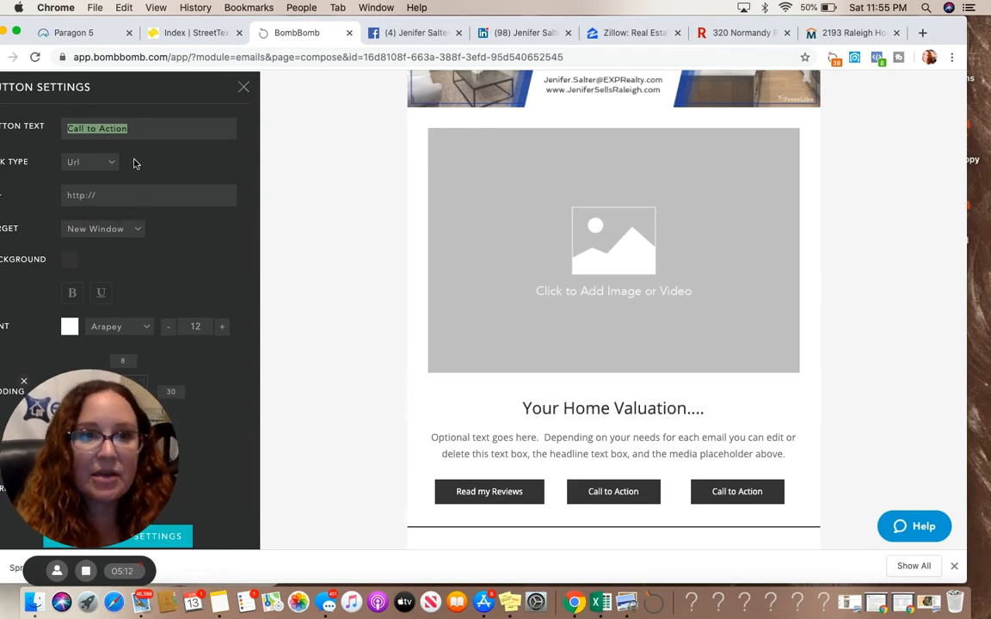
pyautogui.write('Check')
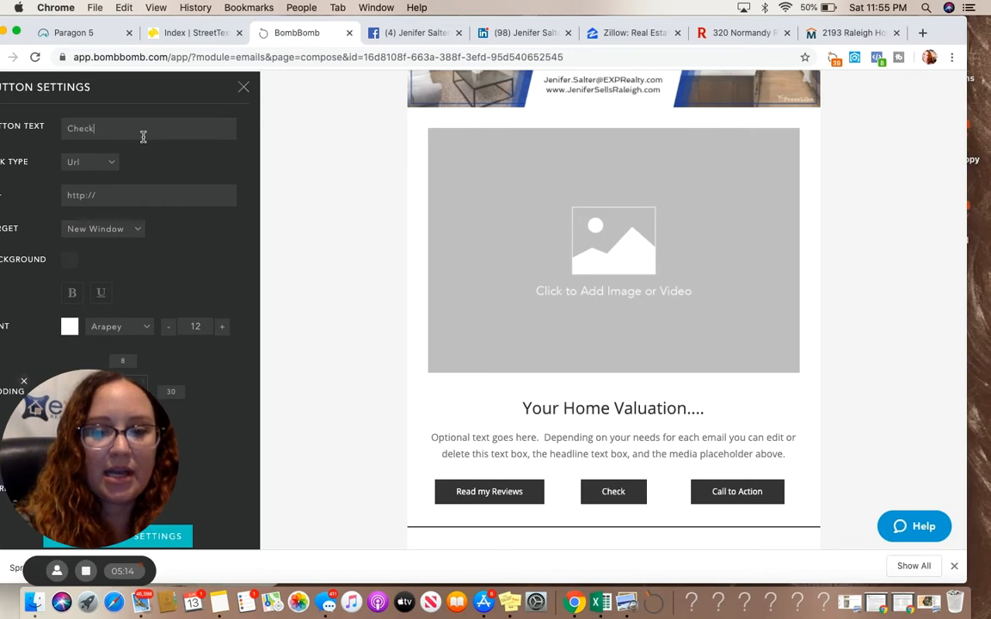
pyautogui.write(' Out m')
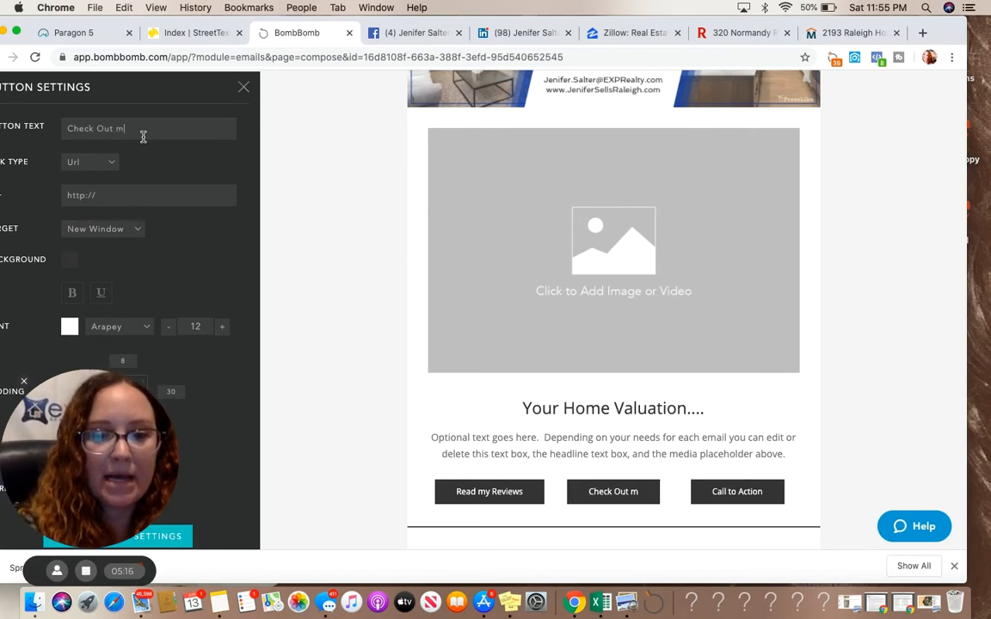
pyautogui.write('y FB Page')
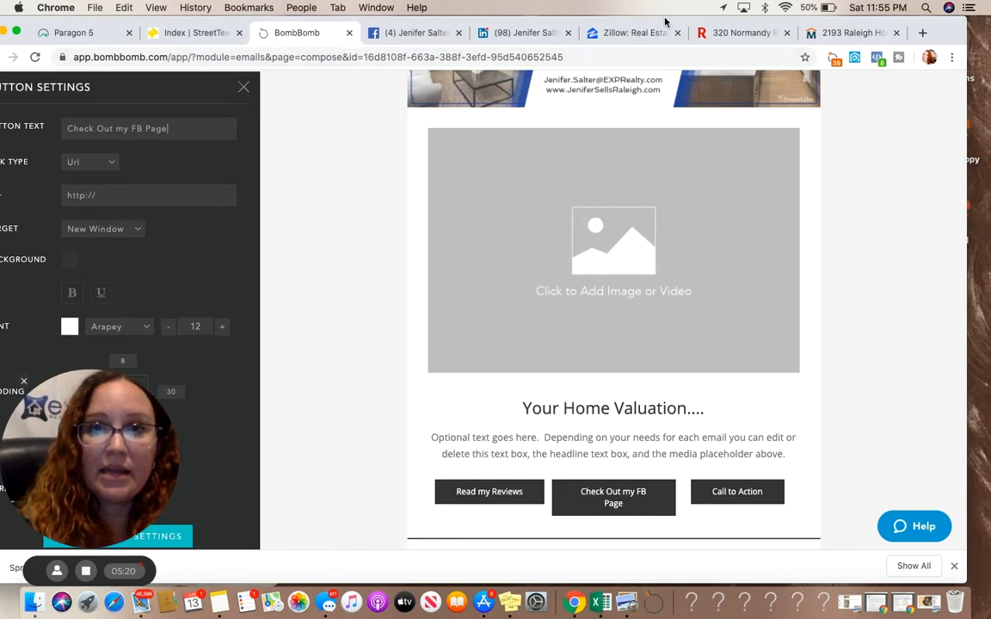
# Copy the Facebook business page URL and paste it as the second button's link
pyautogui.click(394, 39)
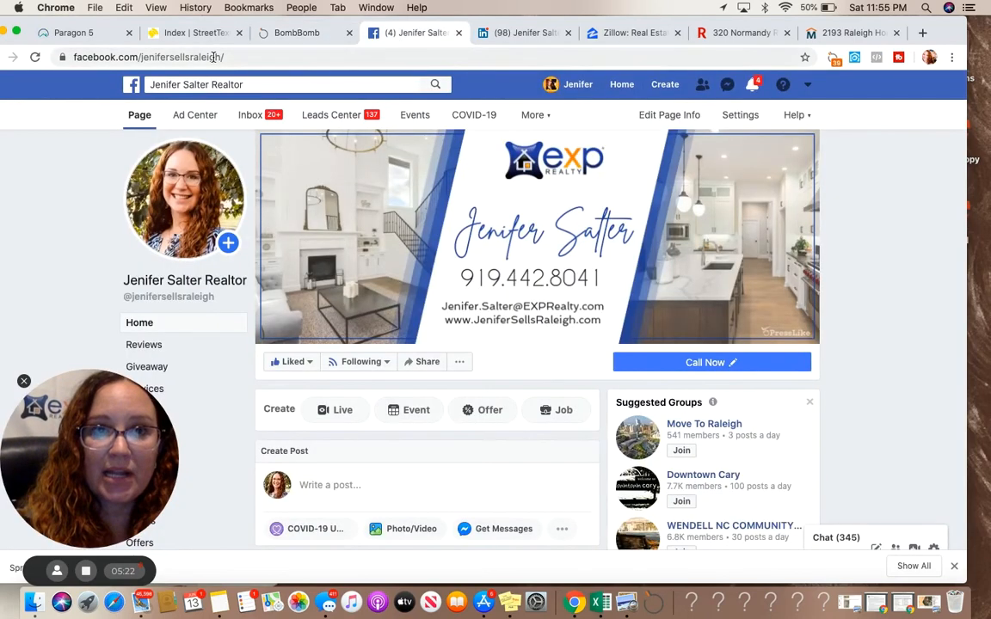
pyautogui.click(212, 57)
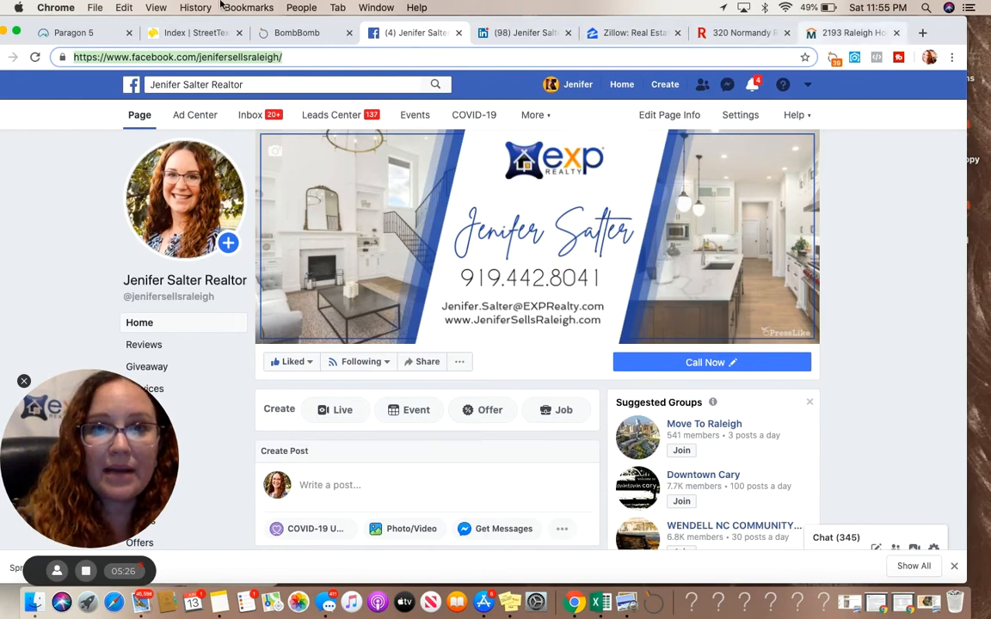
pyautogui.click(295, 34)
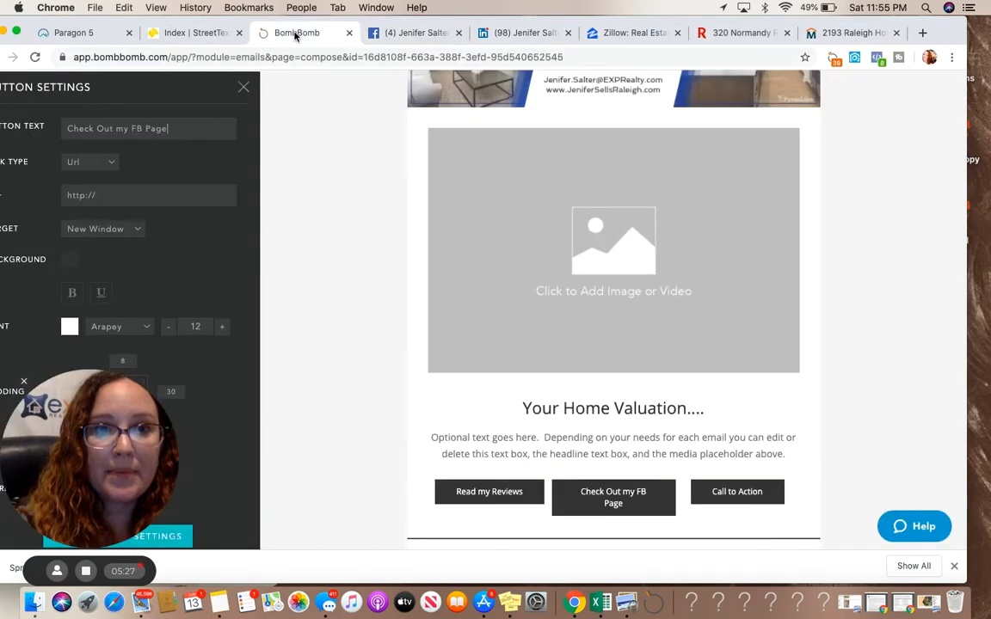
pyautogui.tripleClick(99, 195)
pyautogui.press('cmd+v')
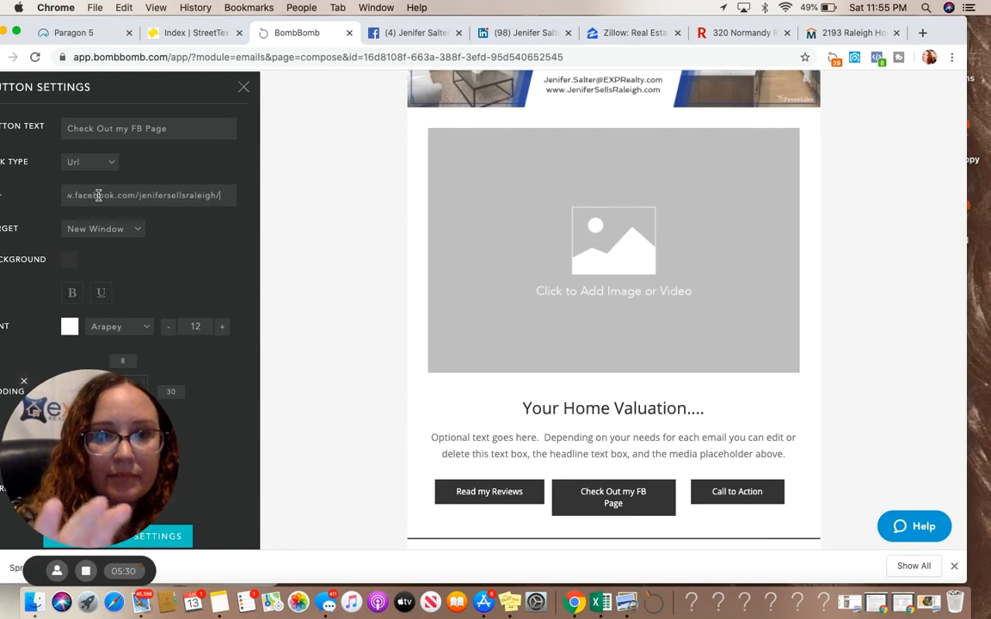
# Open the save options, then leave the email editor for the Dashboard
pyautogui.scroll(-3, 208, 243)
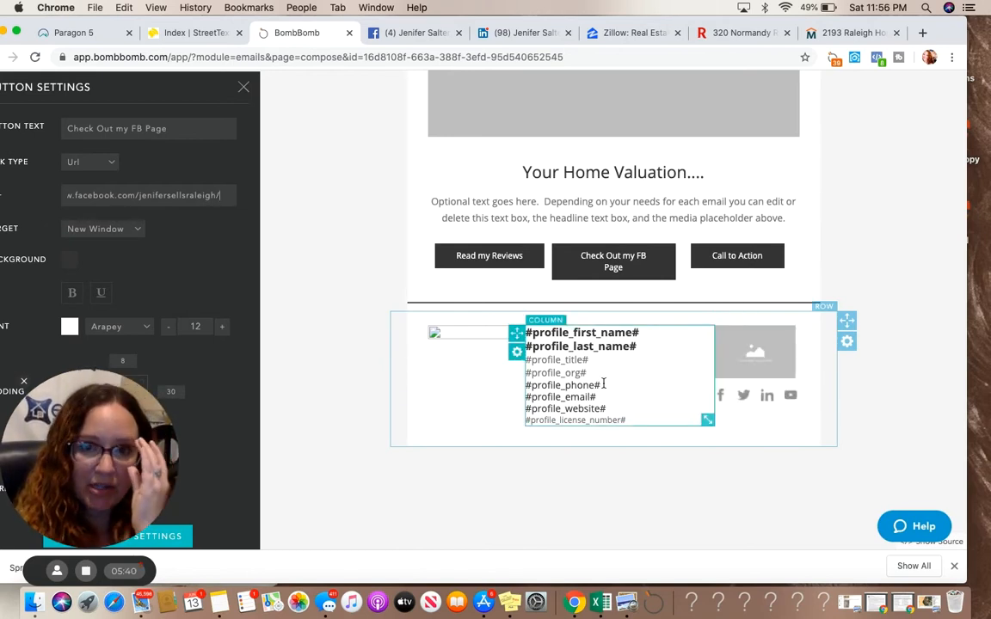
pyautogui.scroll(5, 613, 382)
pyautogui.scroll(3, 615, 369)
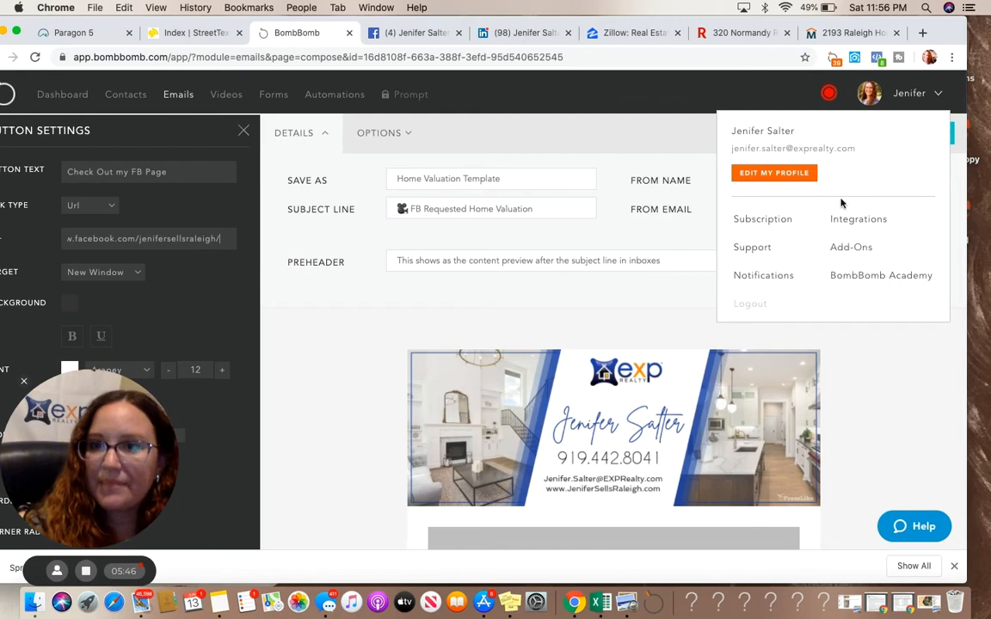
pyautogui.click(886, 138)
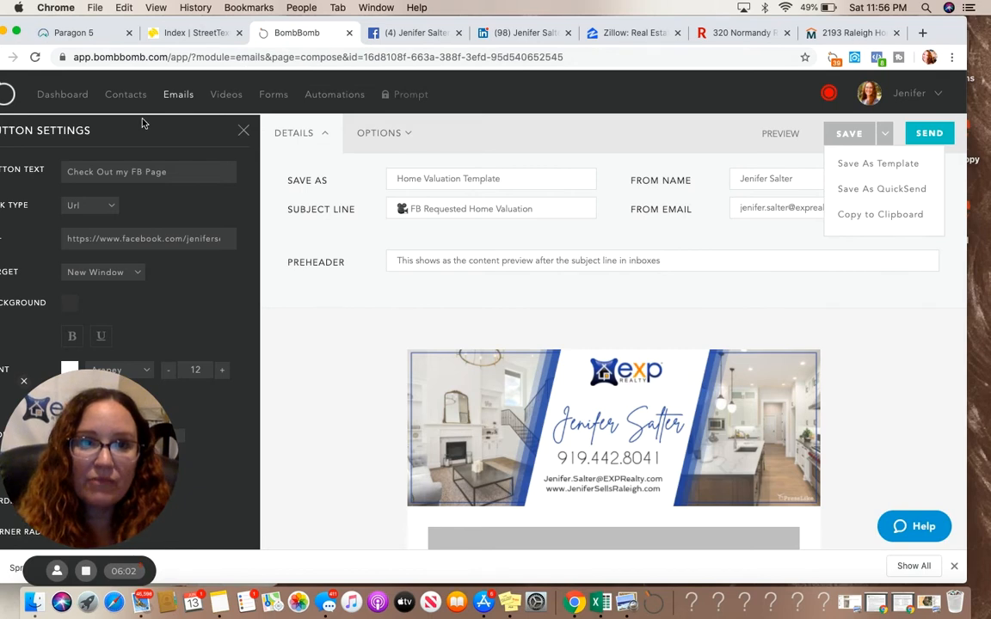
pyautogui.click(57, 98)
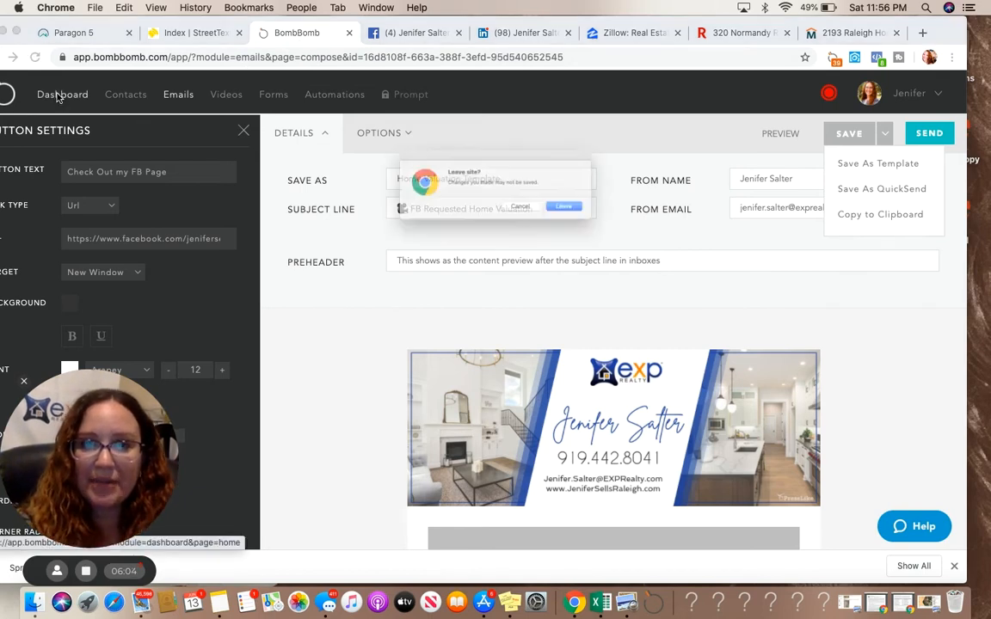
pyautogui.click(599, 218)
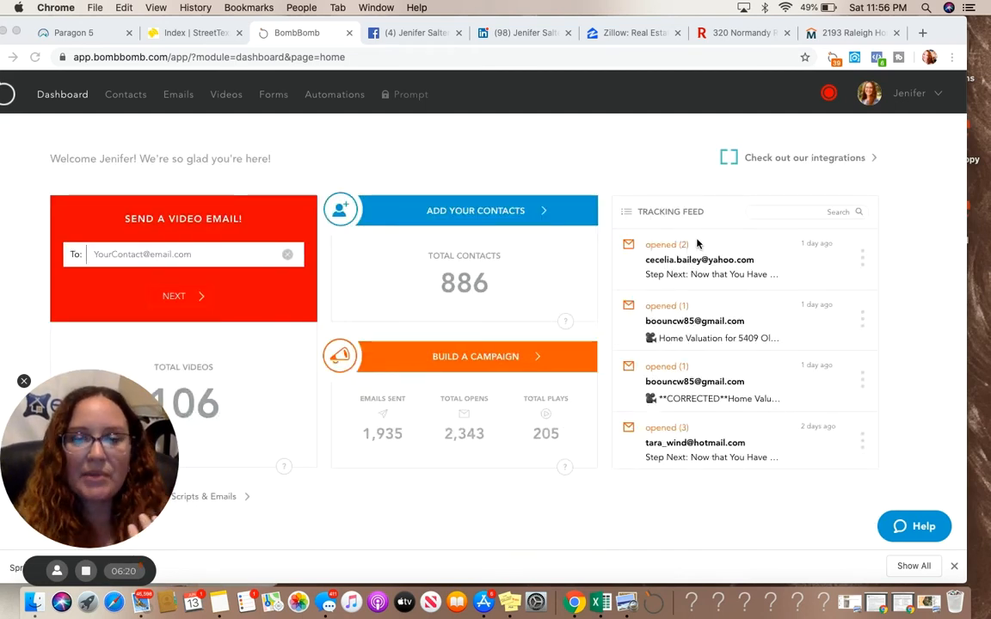
pyautogui.click(228, 604)
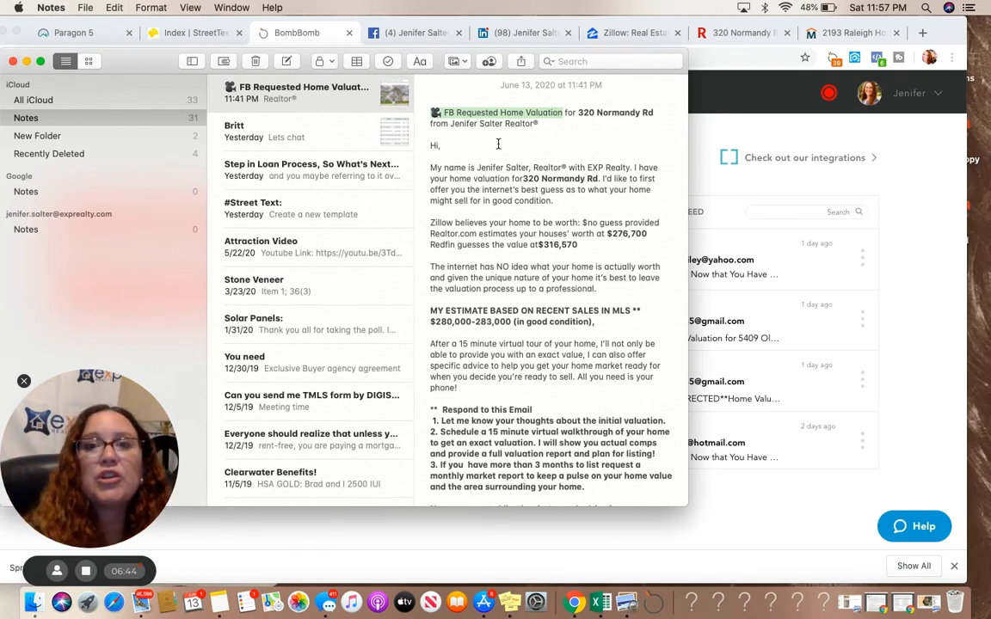
pyautogui.click(557, 138)
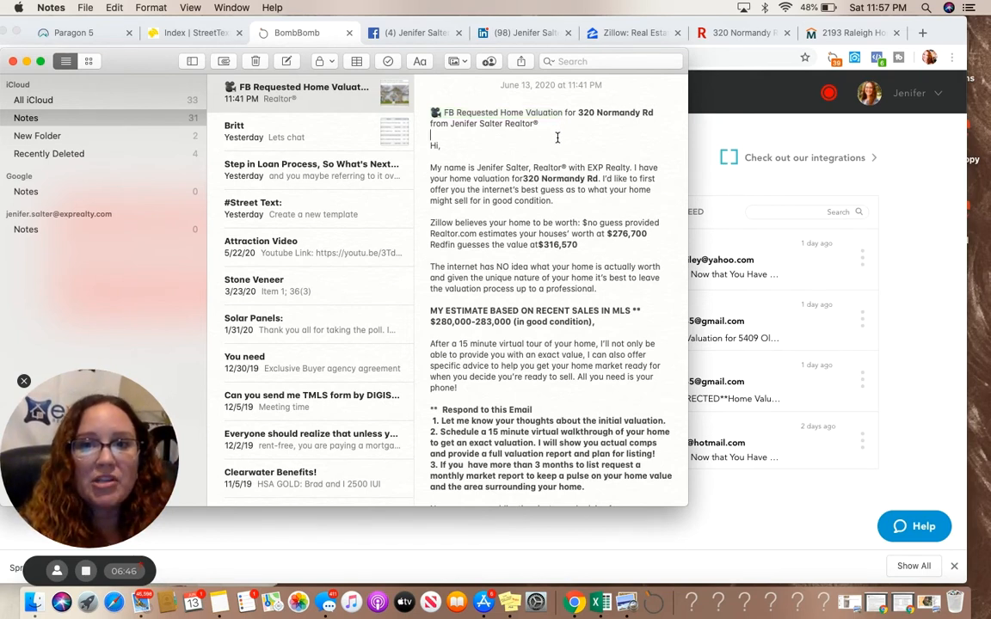
pyautogui.moveTo(578, 115); pyautogui.dragTo(657, 118)
pyautogui.press('super+c')
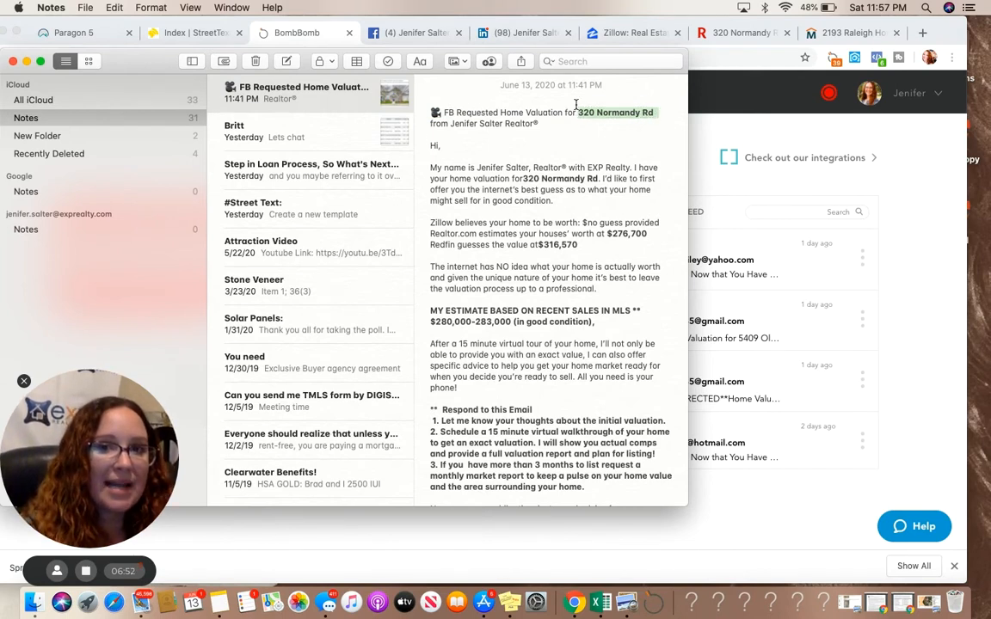
pyautogui.moveTo(659, 112)
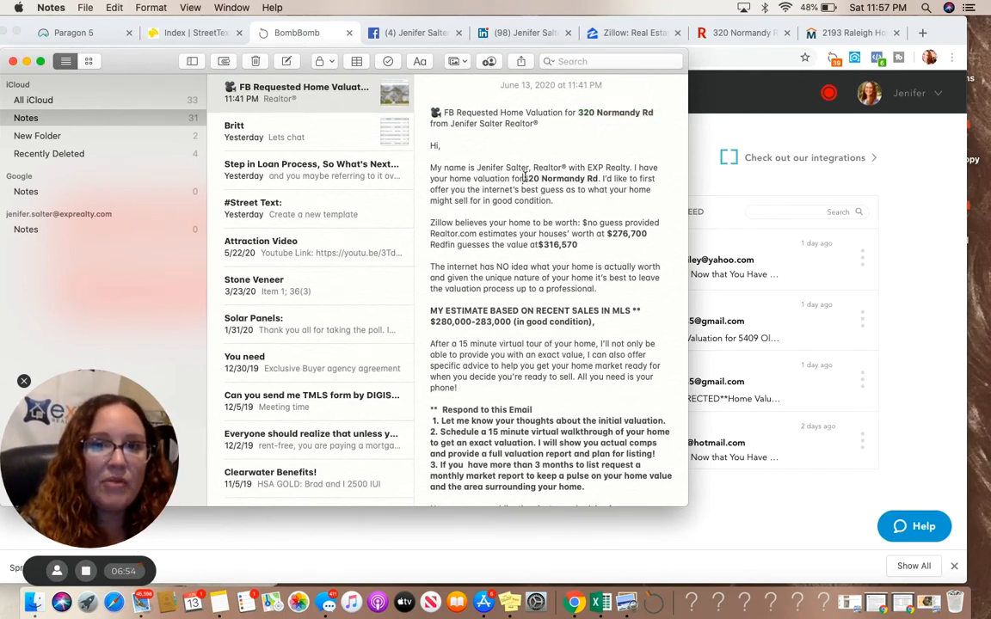
pyautogui.moveTo(586, 177)
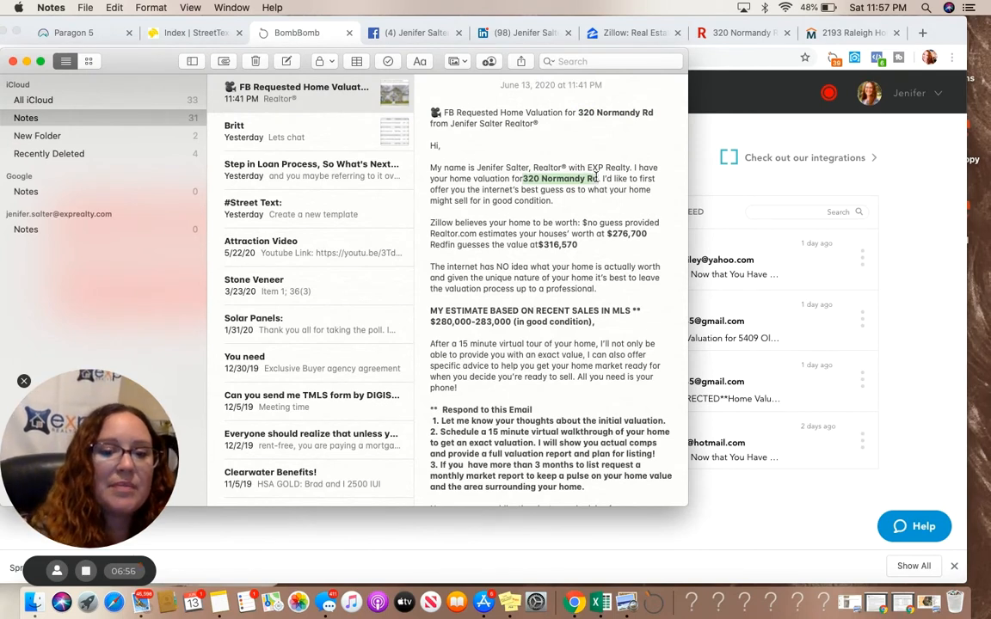
pyautogui.click(596, 178)
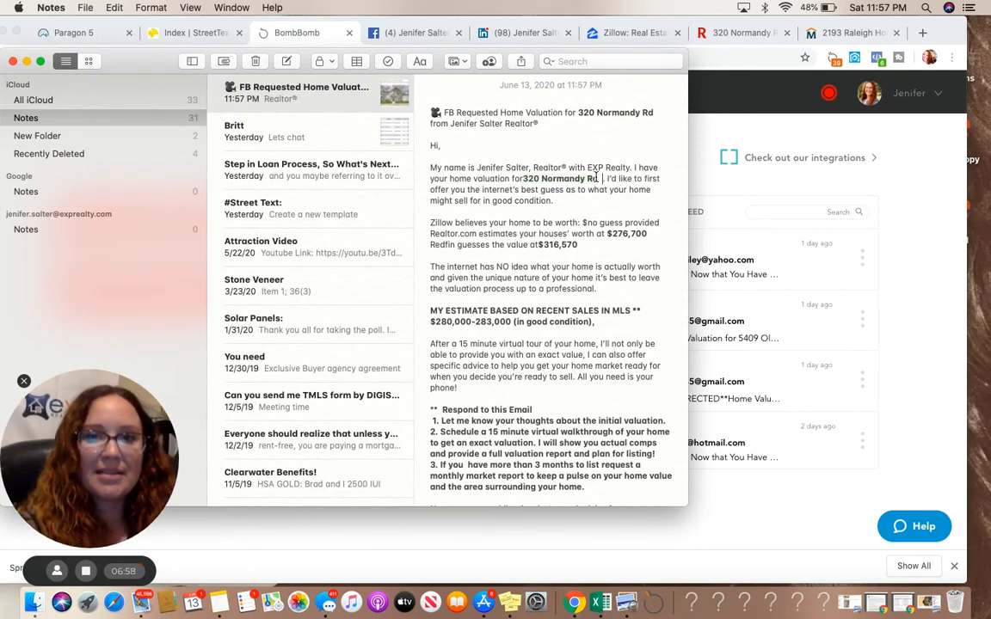
pyautogui.click(522, 179)
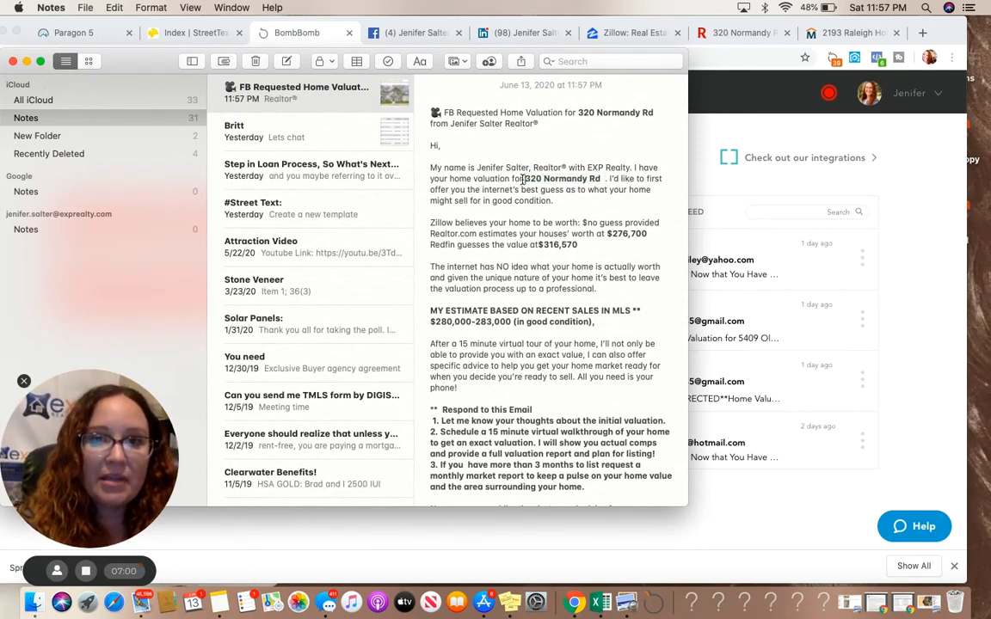
# Search Zillow for the copied address, open a listing and copy its $479,900 price
pyautogui.click(619, 36)
pyautogui.click(326, 255)
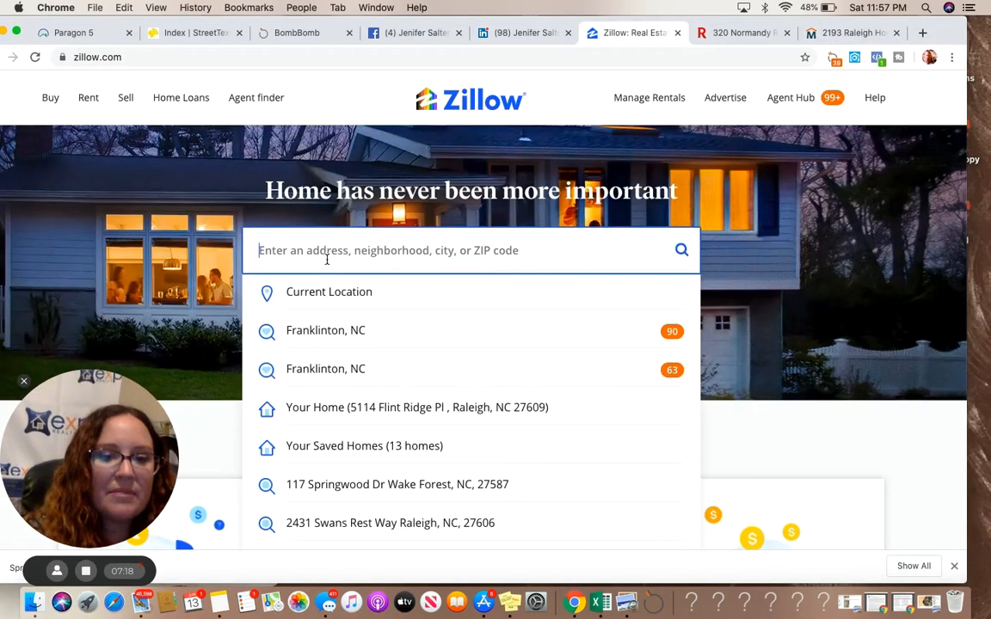
pyautogui.press('super+v')
pyautogui.press('Return')
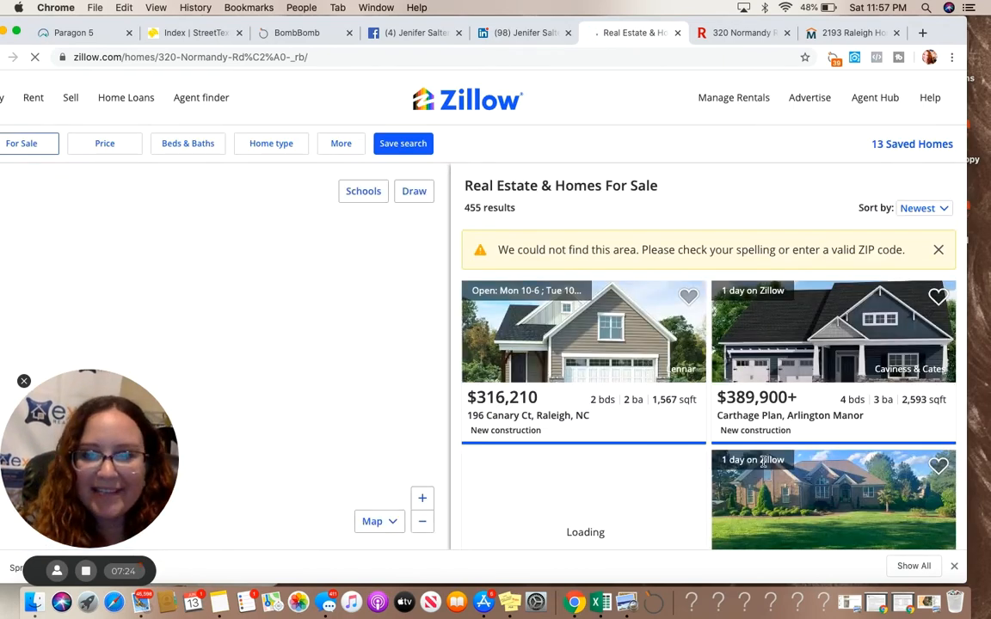
pyautogui.scroll(-3, 777, 496)
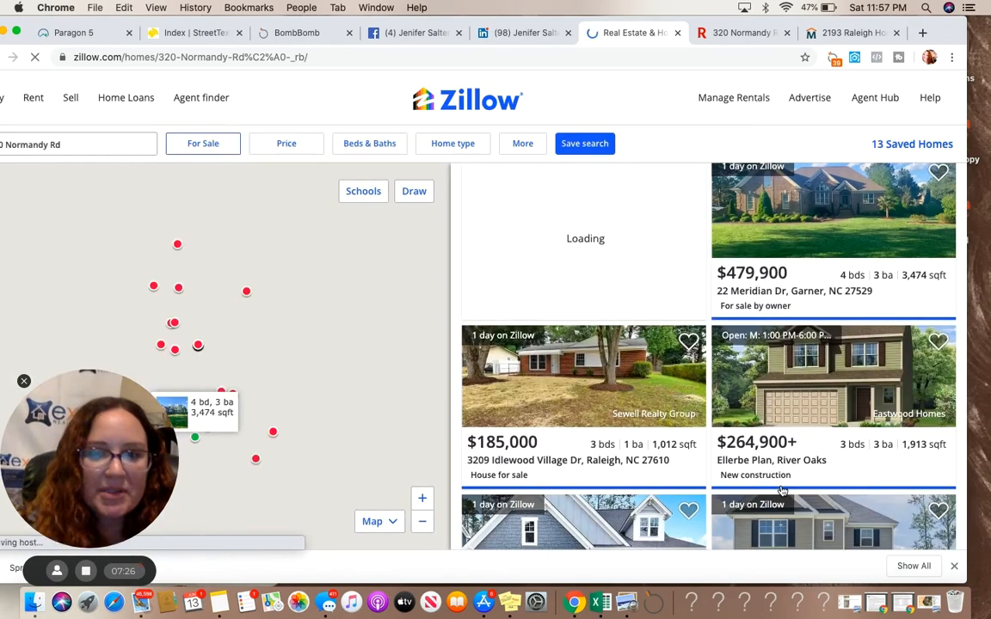
pyautogui.click(787, 206)
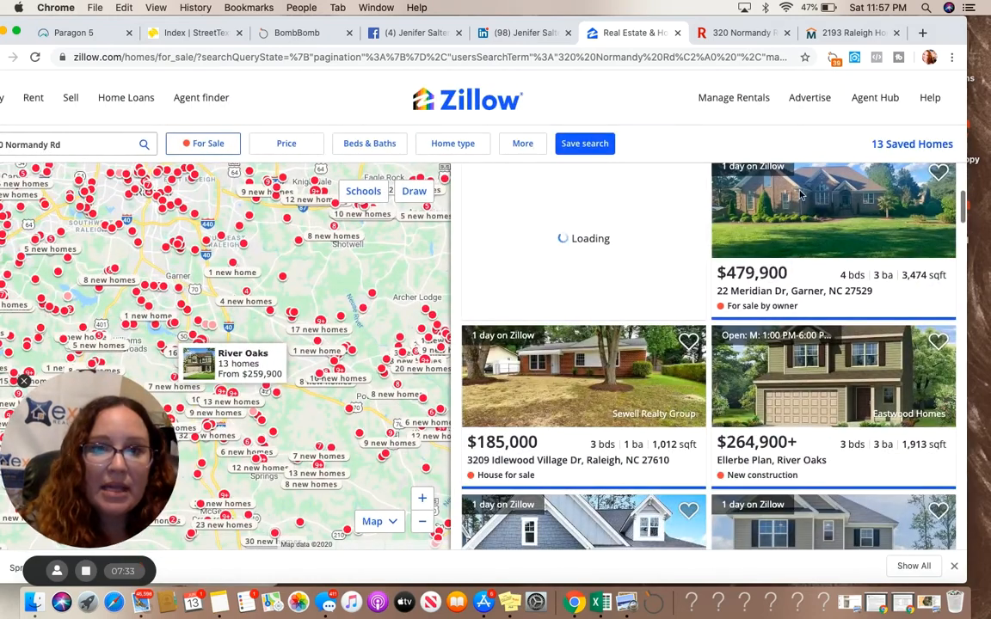
pyautogui.click(752, 274)
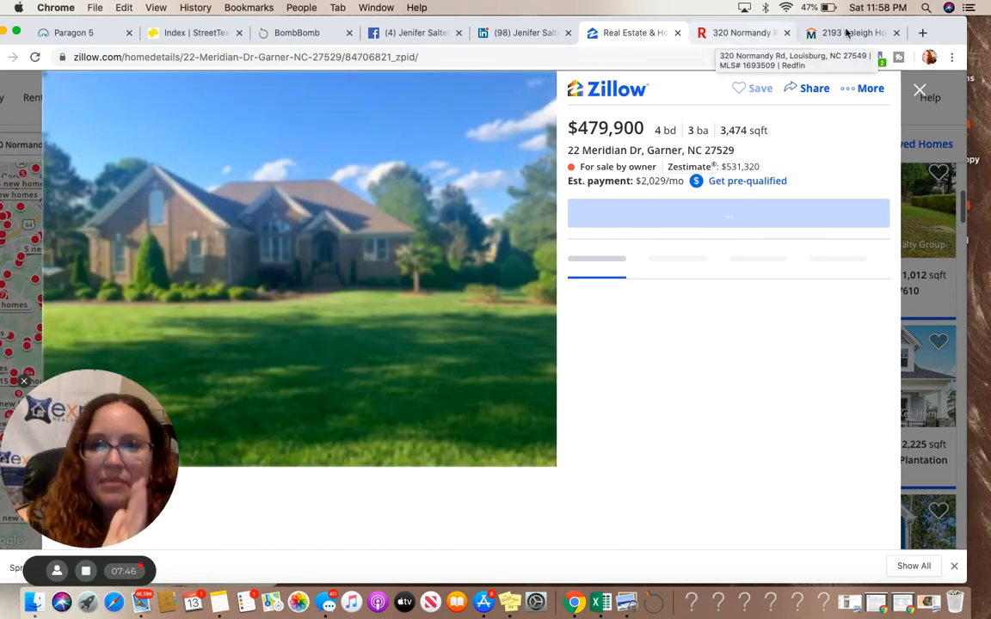
pyautogui.doubleClick(580, 129)
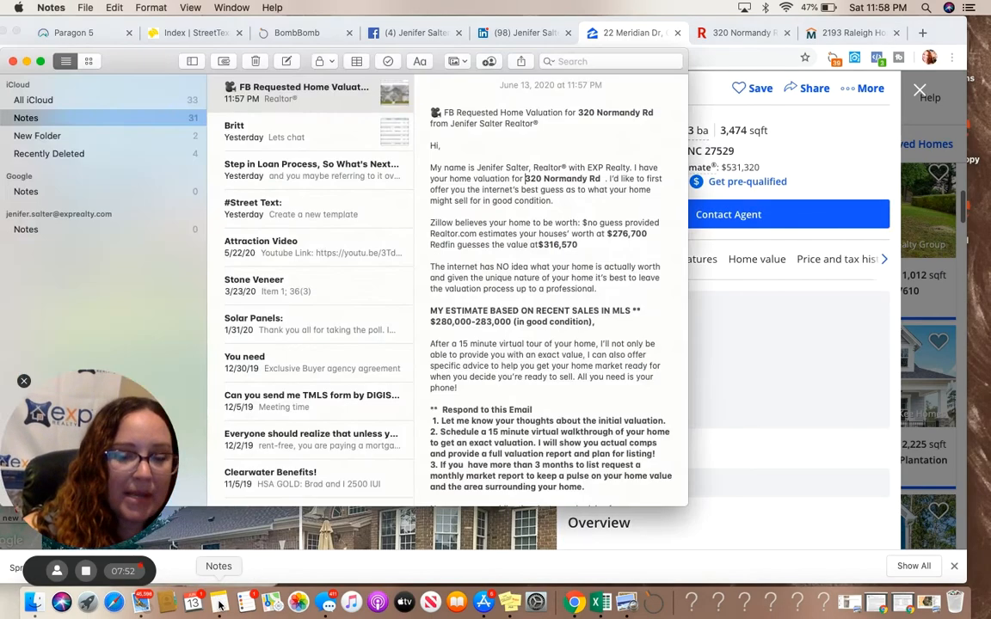
# Replace the note's Zillow placeholder text with the pasted $479,900 value
pyautogui.click(220, 602)
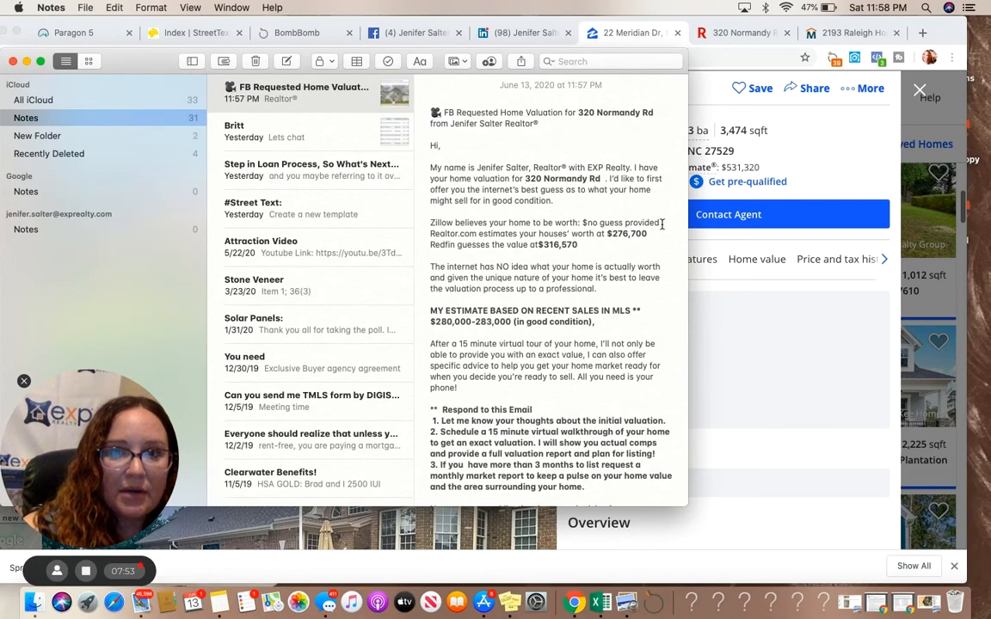
pyautogui.moveTo(660, 222); pyautogui.dragTo(584, 223)
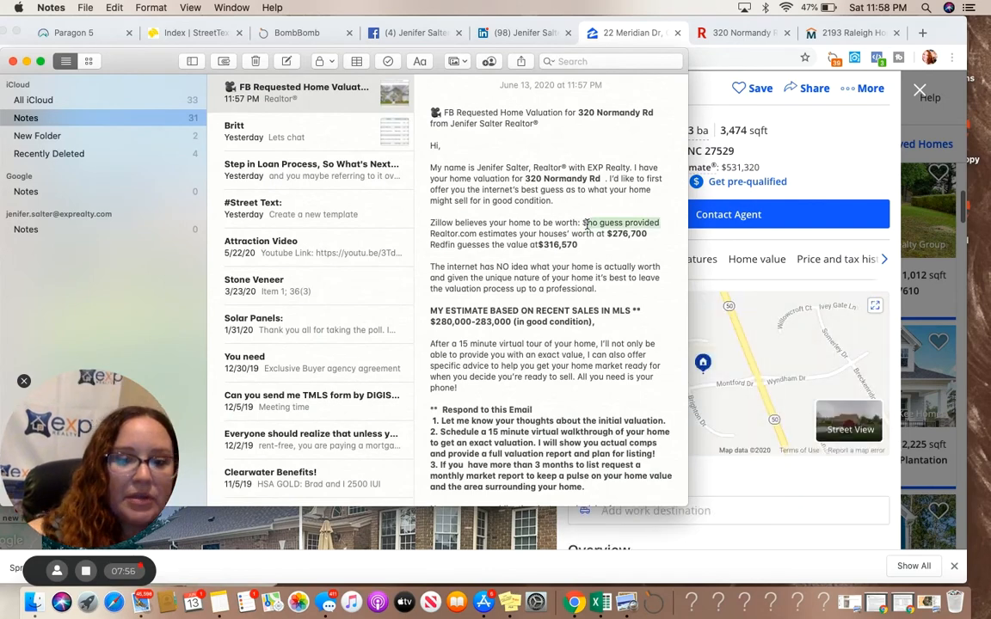
pyautogui.write('$479,900')
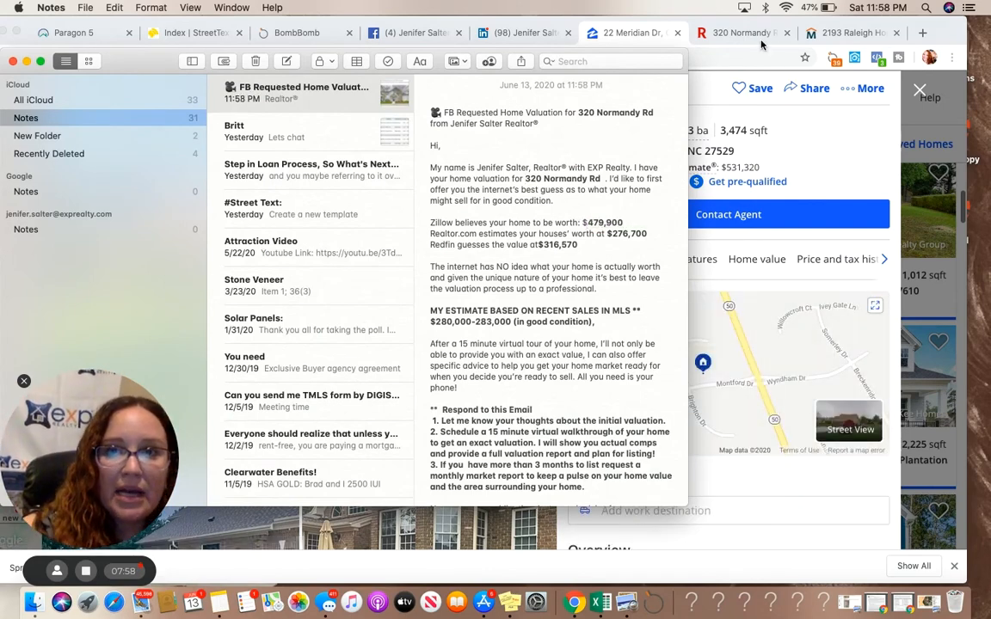
# Copy the Redfin Estimate from the Redfin property page and paste it as the note's Redfin value $316,570
pyautogui.click(709, 33)
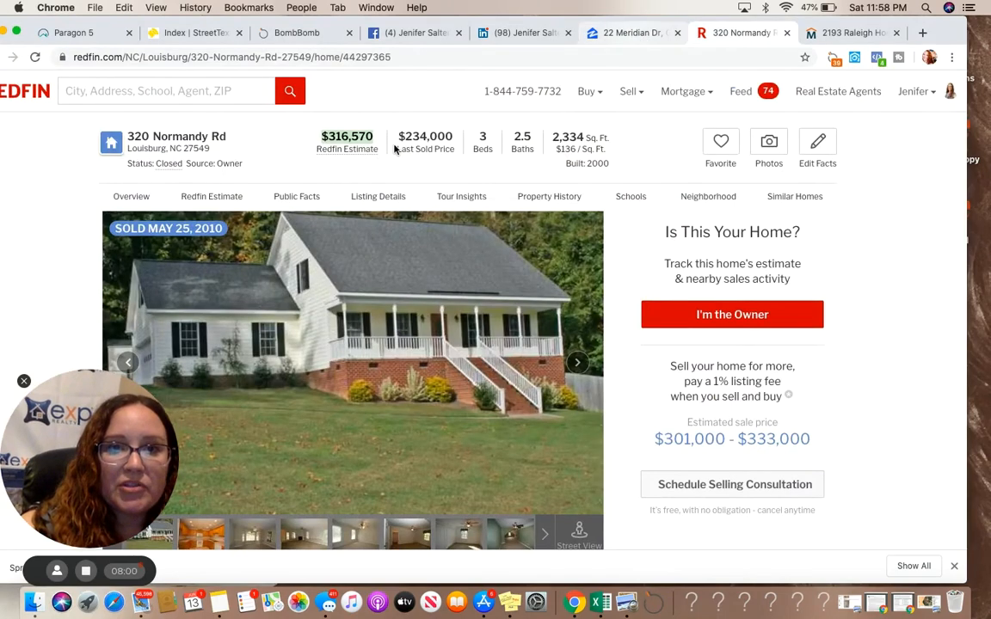
pyautogui.click(635, 33)
pyautogui.click(732, 33)
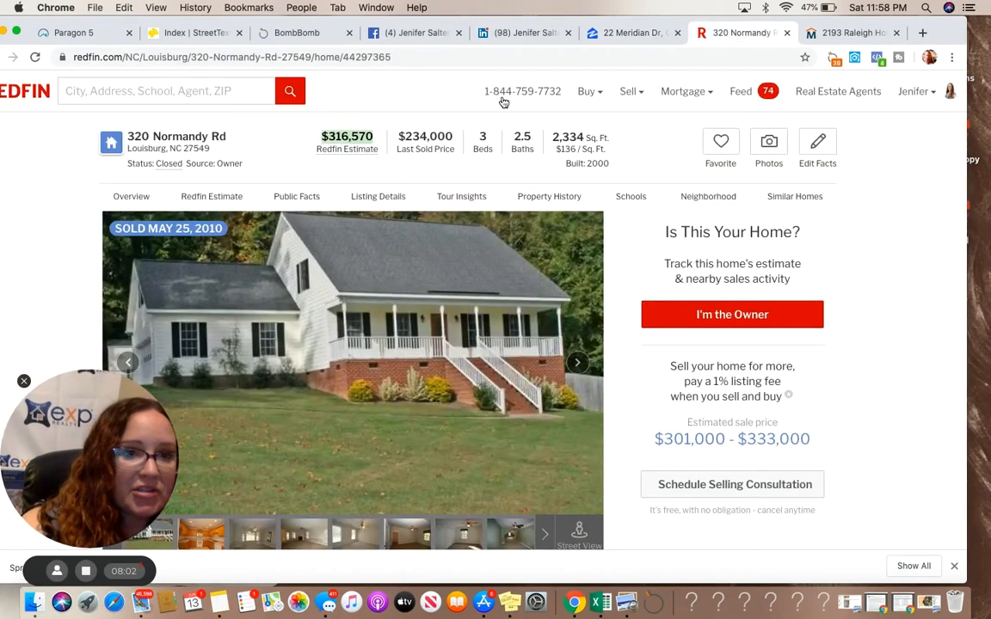
pyautogui.moveTo(381, 136); pyautogui.dragTo(324, 136)
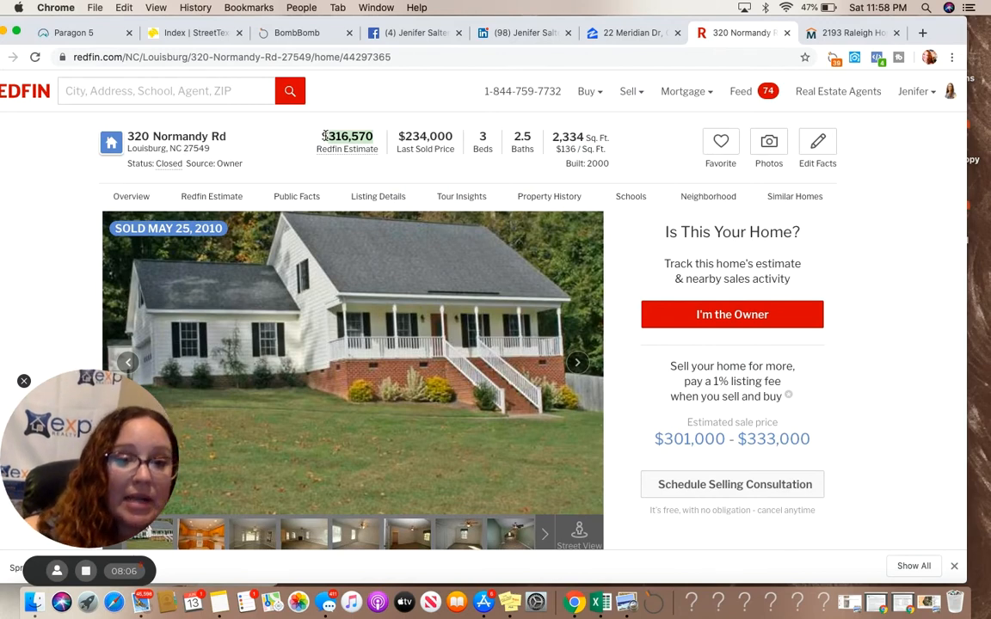
pyautogui.click(221, 601)
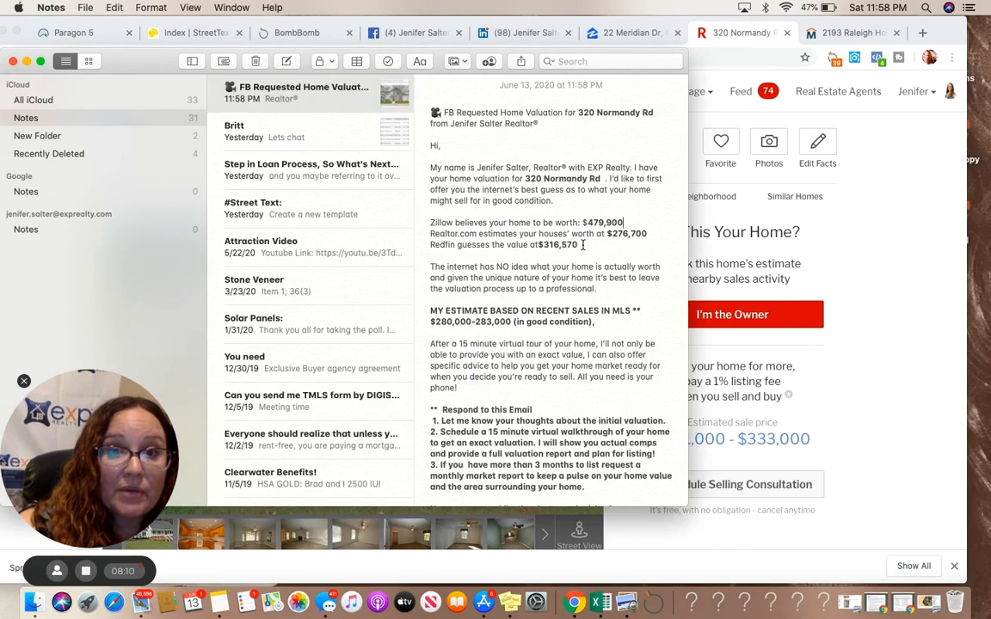
pyautogui.moveTo(578, 244); pyautogui.dragTo(541, 245)
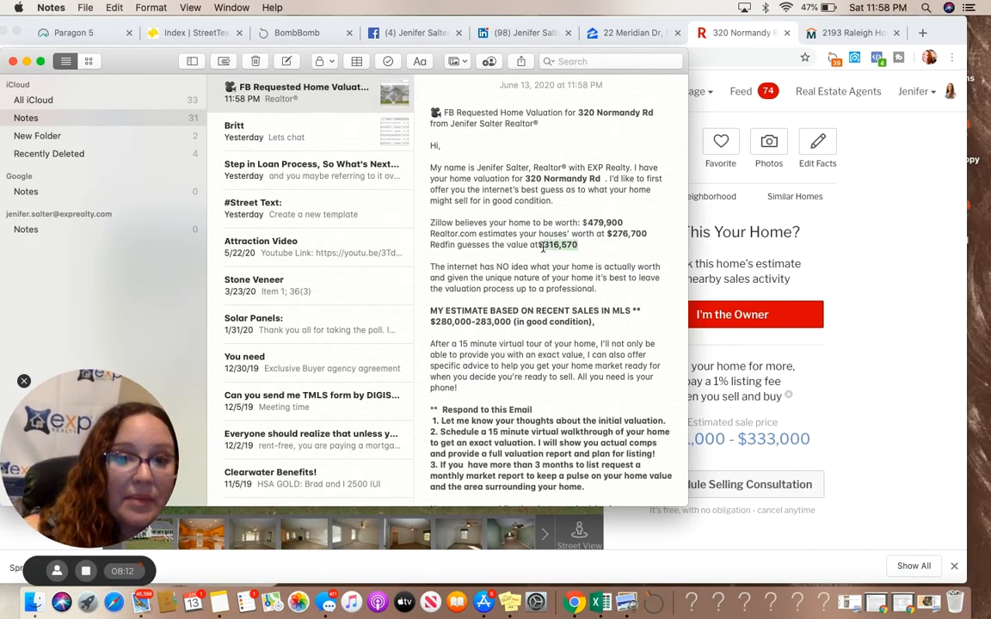
pyautogui.click(537, 244)
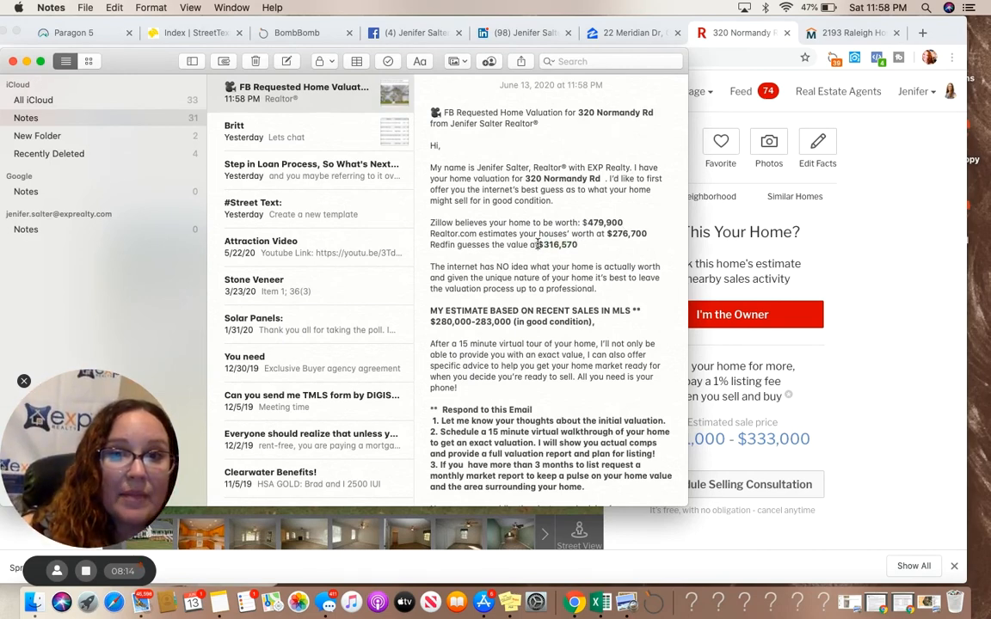
pyautogui.moveTo(537, 244); pyautogui.dragTo(578, 244)
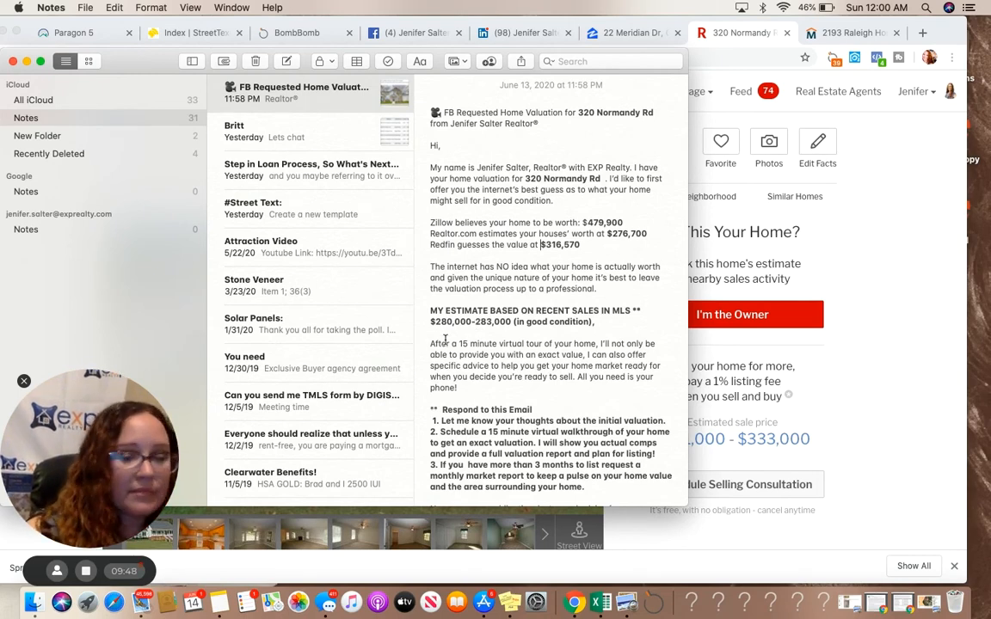
# Select and copy the email body in the note, from the heading through the closing line about photography
pyautogui.scroll(-2, 577, 460)
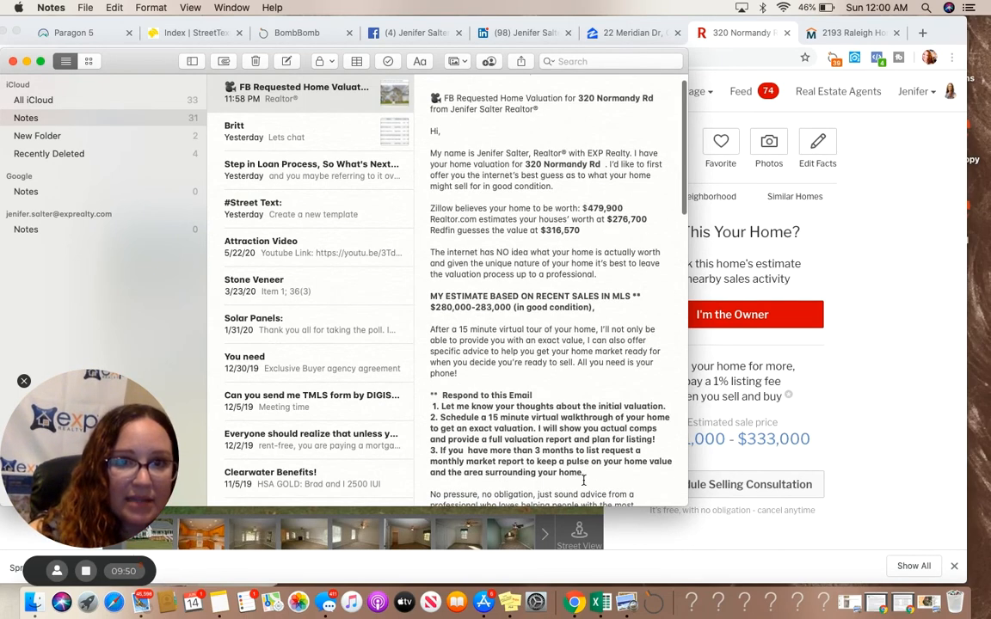
pyautogui.moveTo(432, 129)
pyautogui.mouseDown()
pyautogui.moveTo(552, 186)
pyautogui.moveTo(546, 404)
pyautogui.moveTo(557, 309)
pyautogui.moveTo(590, 275)
pyautogui.moveTo(561, 307)
pyautogui.moveTo(561, 262)
pyautogui.mouseUp()
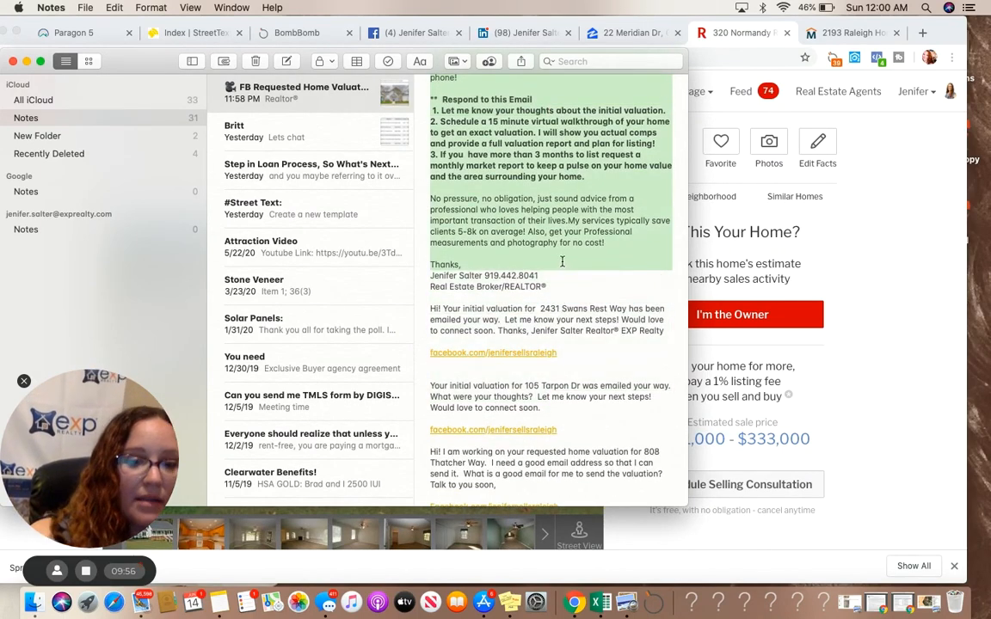
pyautogui.click(772, 213)
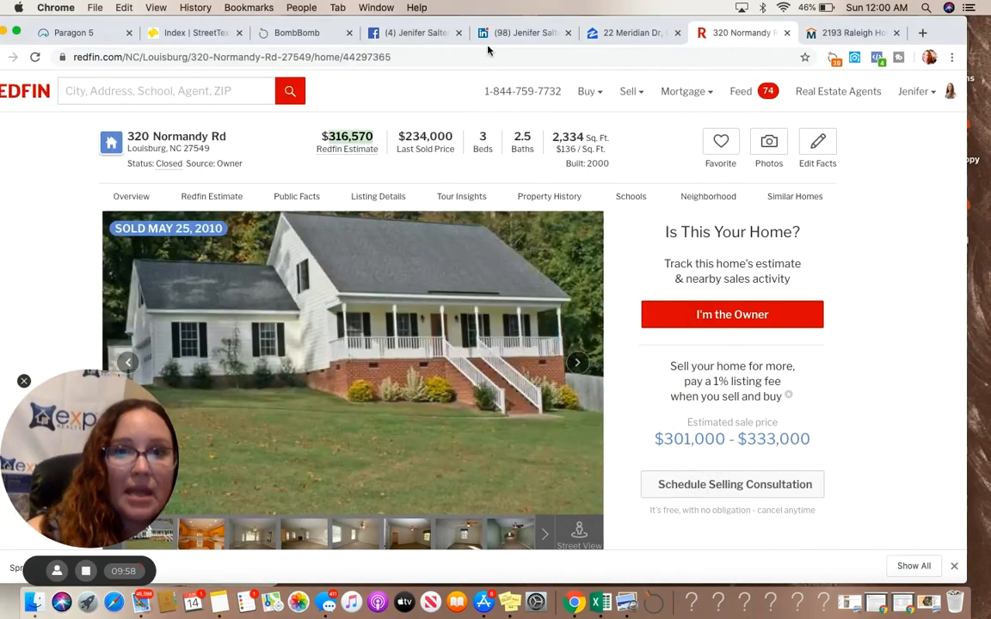
# Start a quick video email from the BombBomb dashboard addressed to your own work e-mail address
pyautogui.click(331, 32)
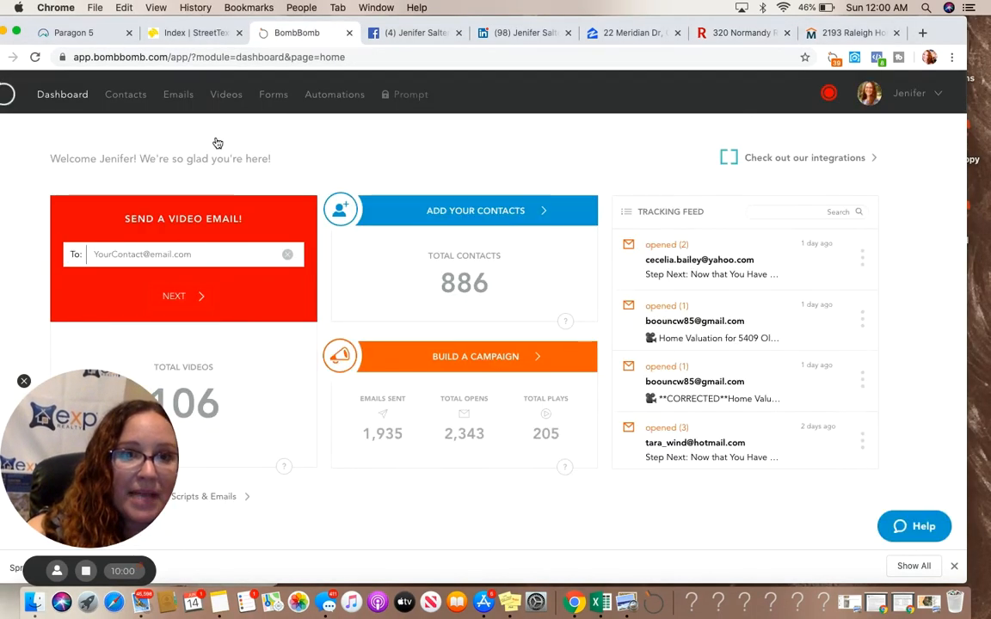
pyautogui.click(149, 254)
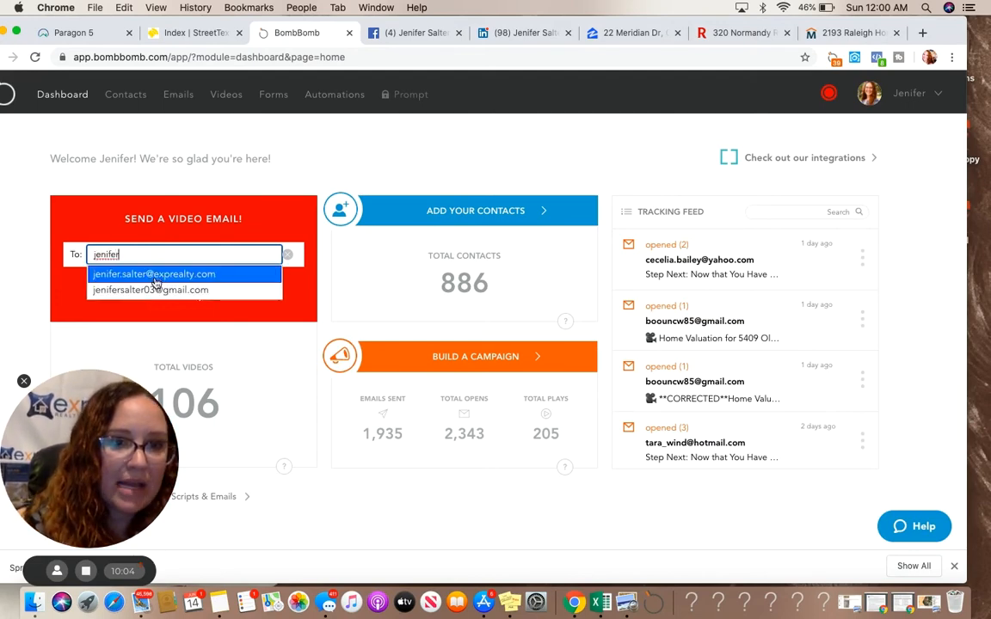
pyautogui.click(144, 268)
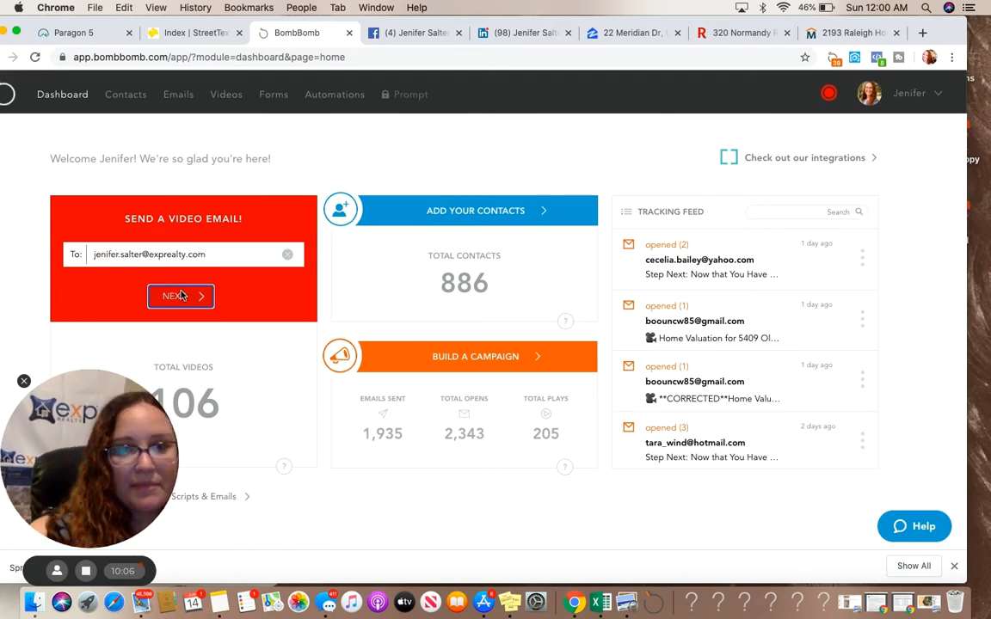
pyautogui.click(180, 296)
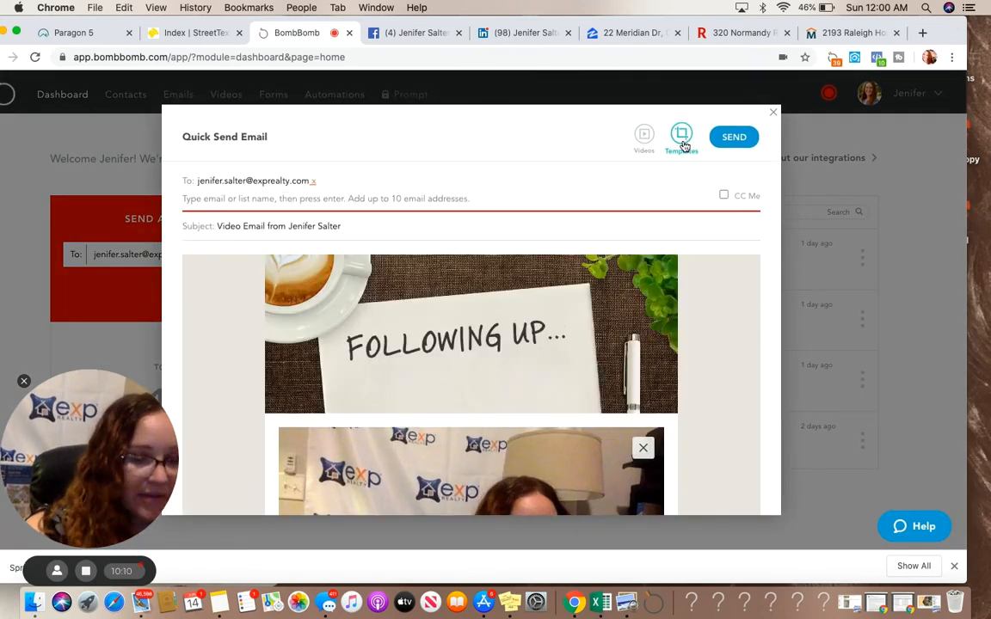
# Apply the Final Home Valuation template and place the cursor in the message box below the video
pyautogui.click(681, 138)
pyautogui.scroll(-15, 578, 307)
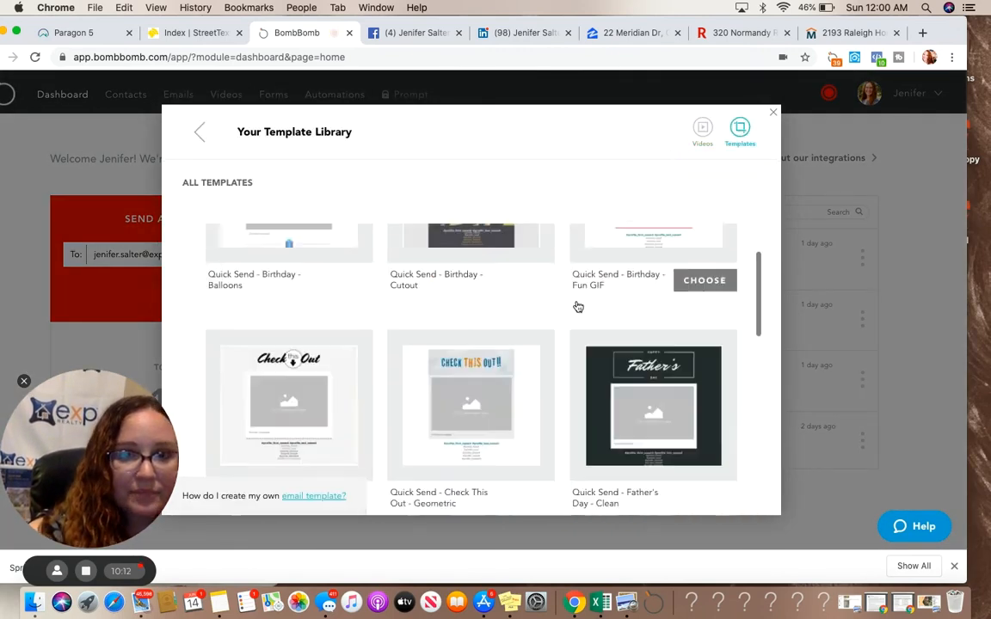
pyautogui.scroll(-5, 578, 307)
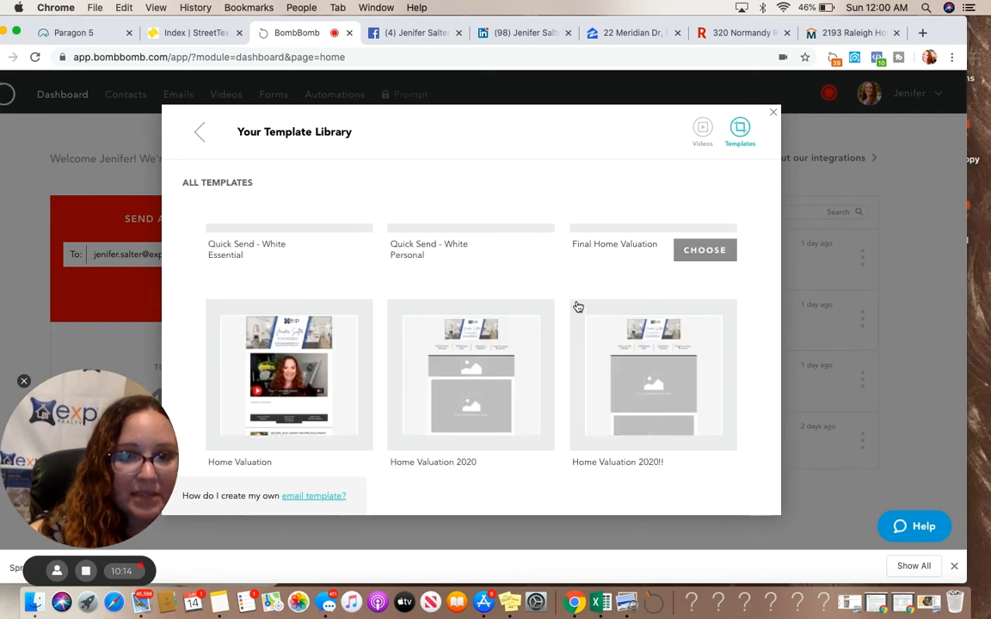
pyautogui.scroll(3, 578, 307)
pyautogui.scroll(2, 578, 307)
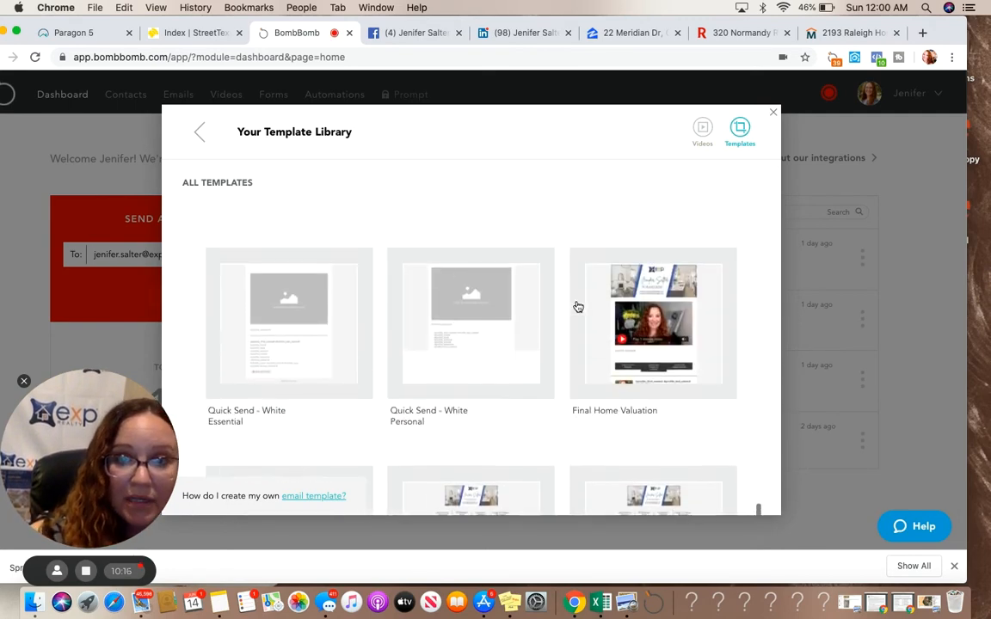
pyautogui.click(703, 418)
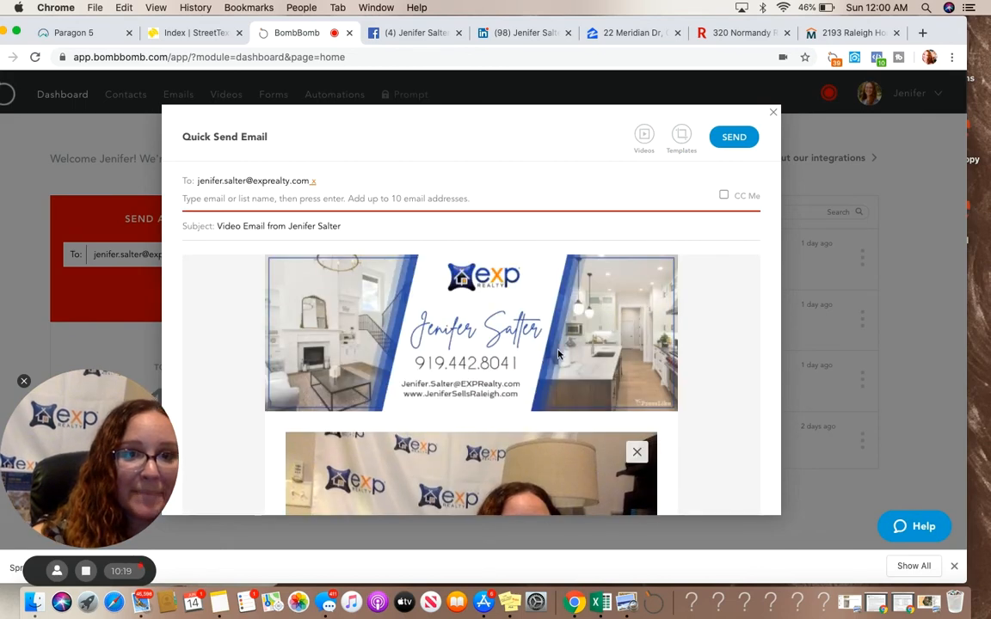
pyautogui.scroll(-6, 576, 344)
pyautogui.click(384, 380)
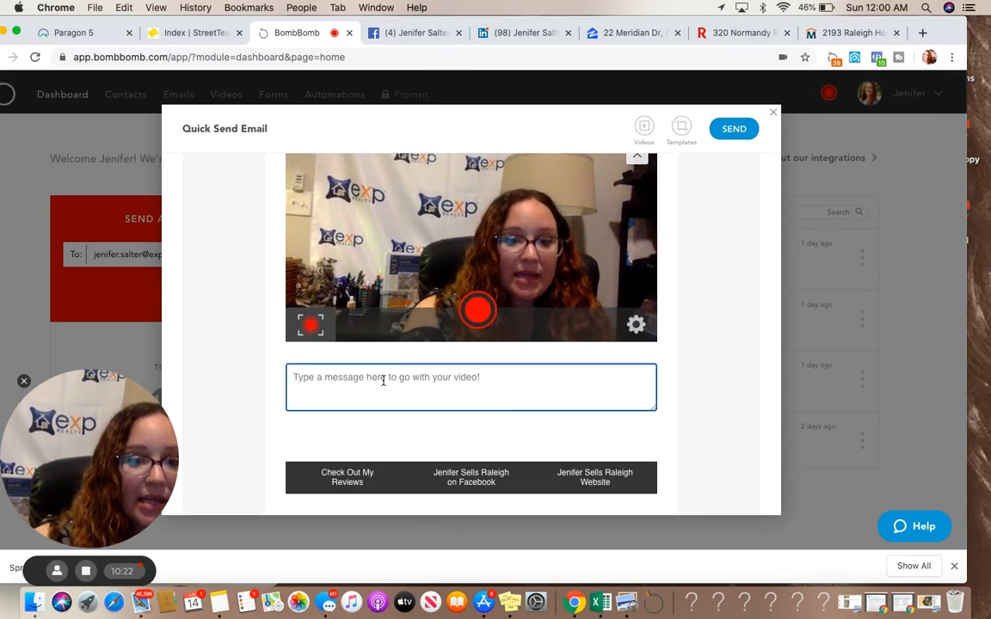
# Paste the copied email body into the message box below the video
pyautogui.press('super+v')
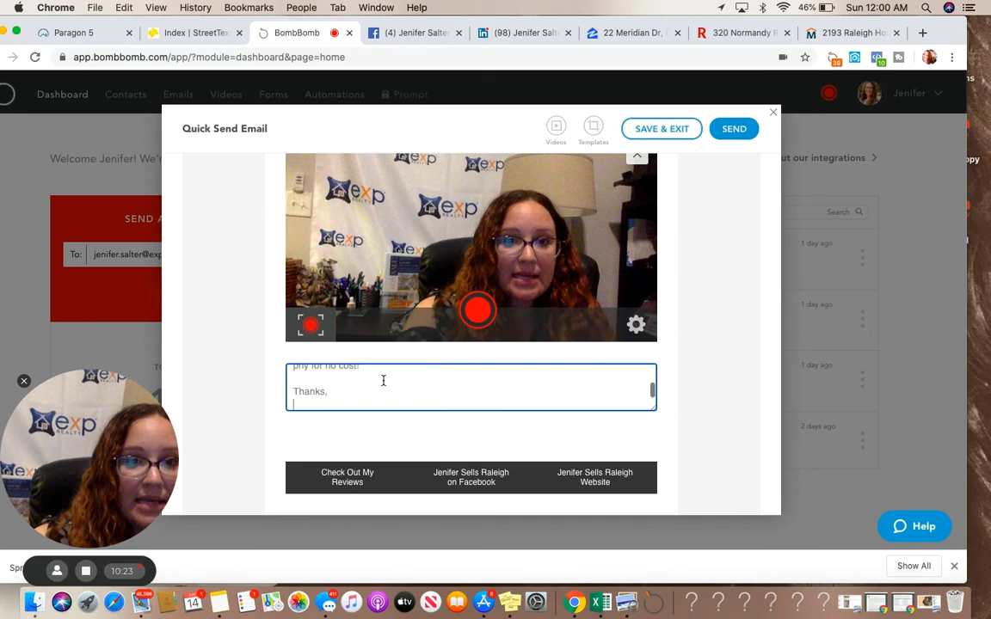
# Copy the note's title line and paste it into the email's subject field
pyautogui.click(221, 601)
pyautogui.scroll(8, 514, 220)
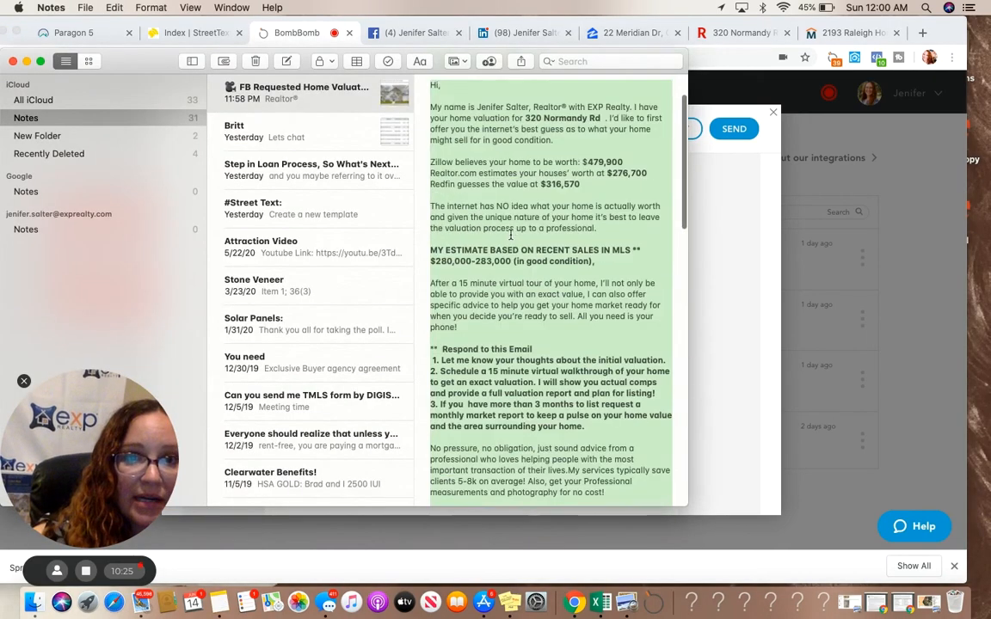
pyautogui.click(460, 103)
pyautogui.moveTo(539, 105); pyautogui.dragTo(423, 95)
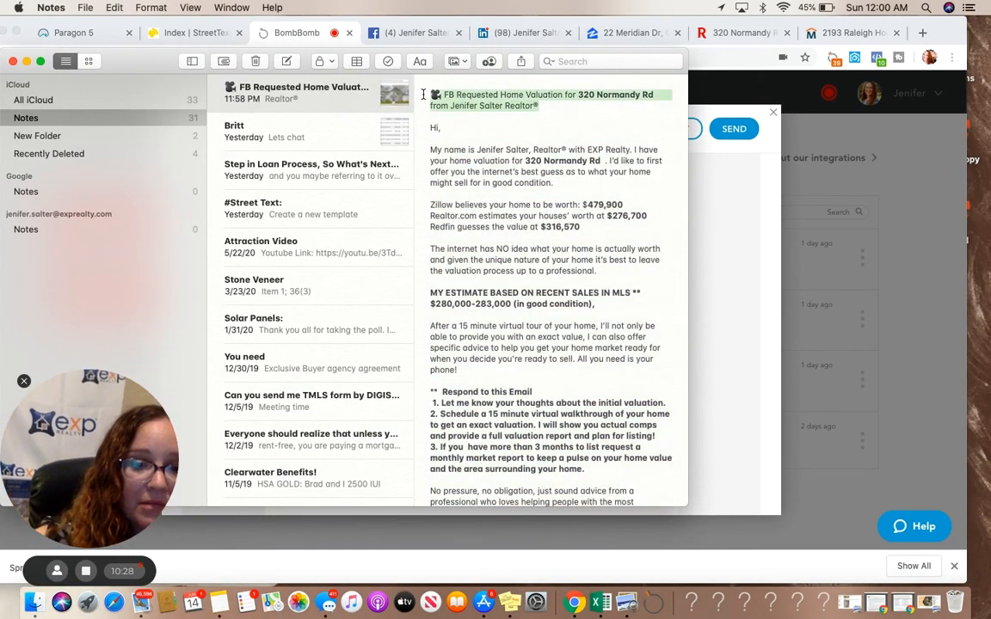
pyautogui.press('super+Tab')
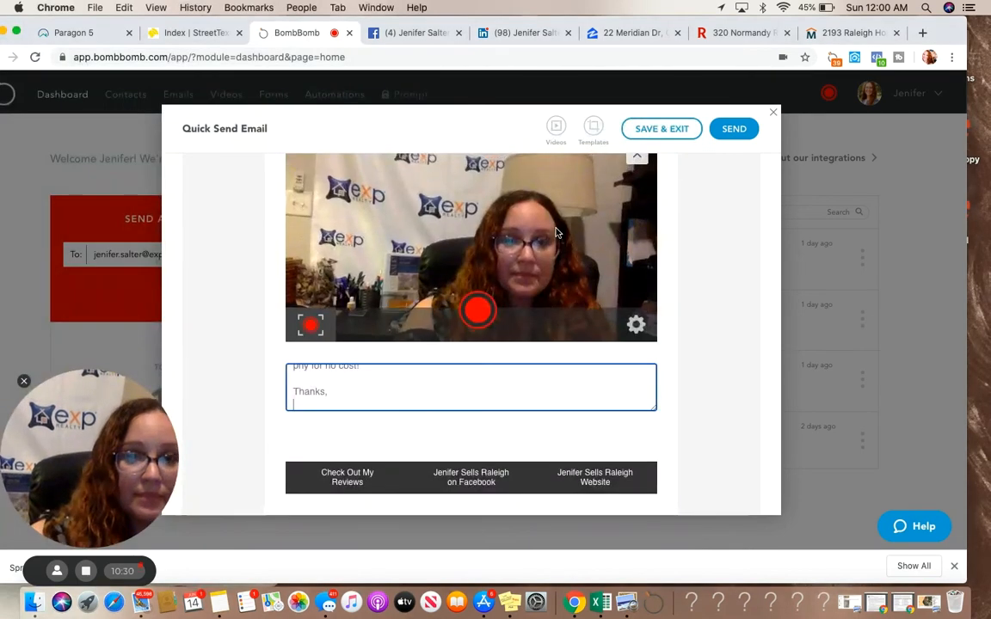
pyautogui.scroll(5, 556, 232)
pyautogui.click(307, 225)
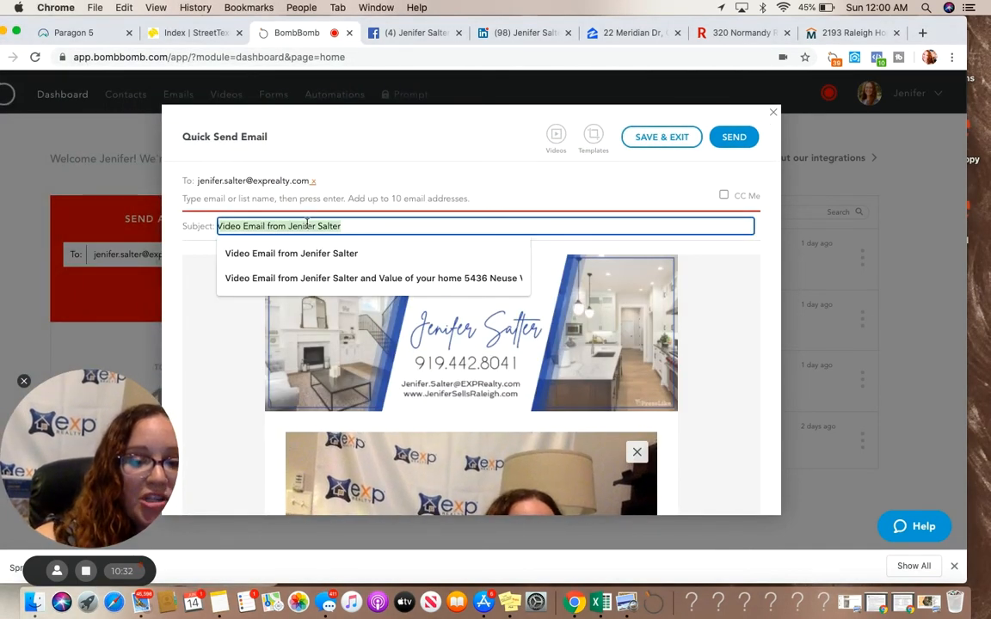
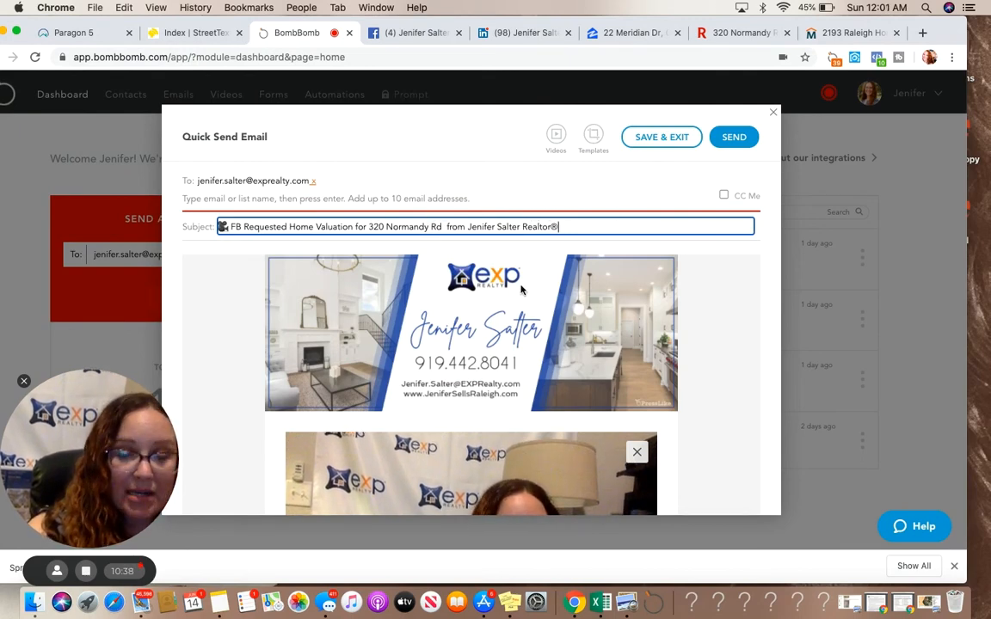
# Review the pasted message text, then turn on notifications for email opens and video plays
pyautogui.scroll(-10, 521, 290)
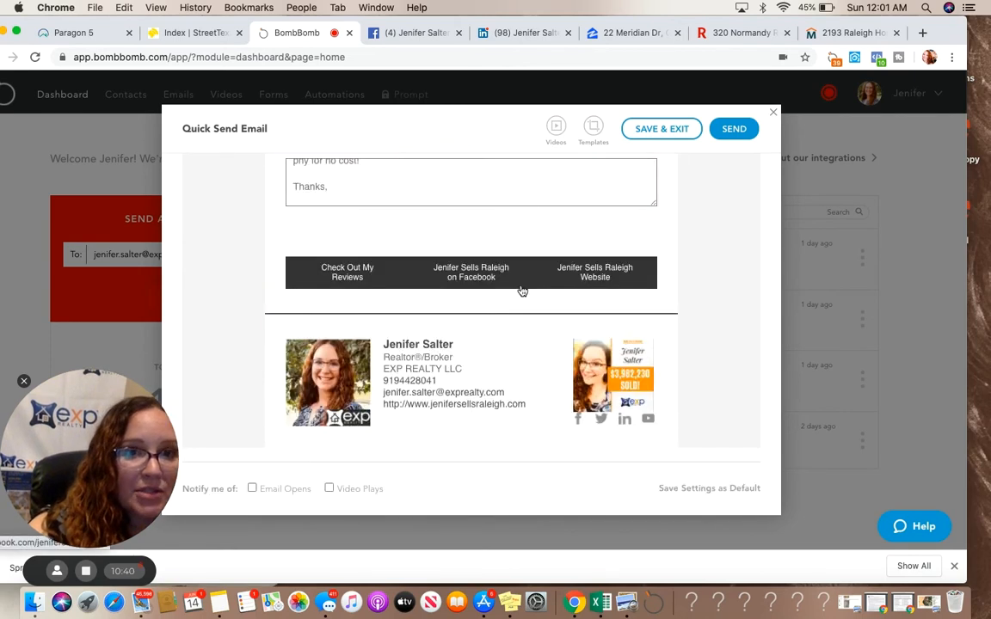
pyautogui.scroll(10, 520, 203)
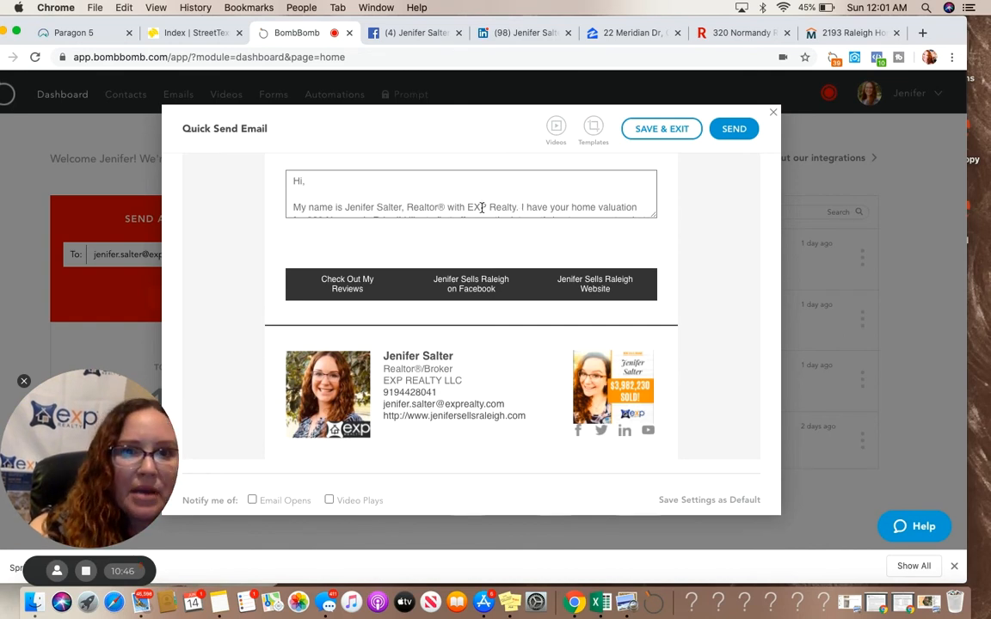
pyautogui.scroll(-3, 481, 209)
pyautogui.scroll(-3, 482, 209)
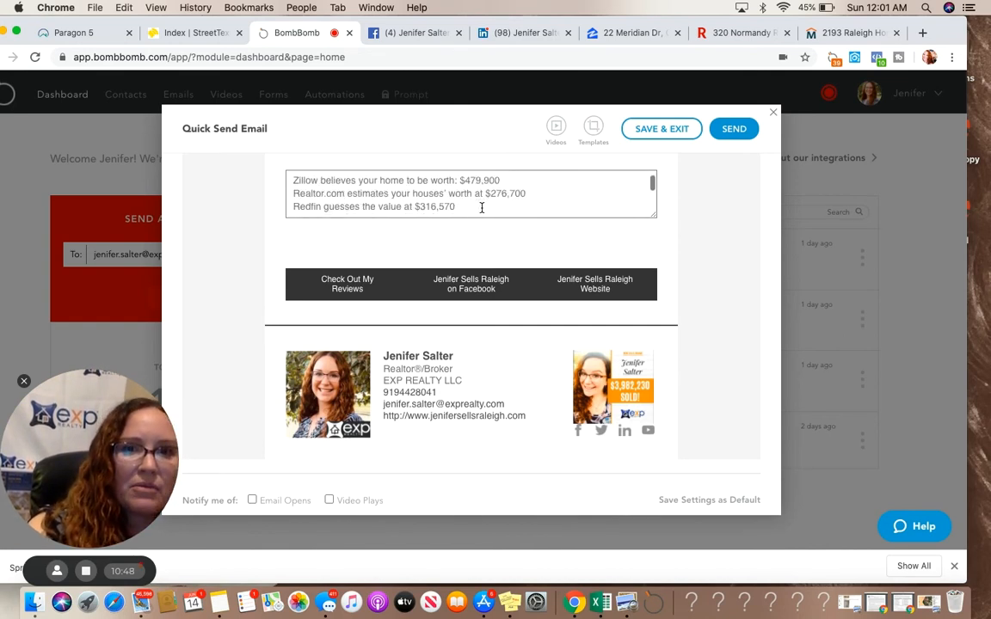
pyautogui.scroll(-5, 481, 209)
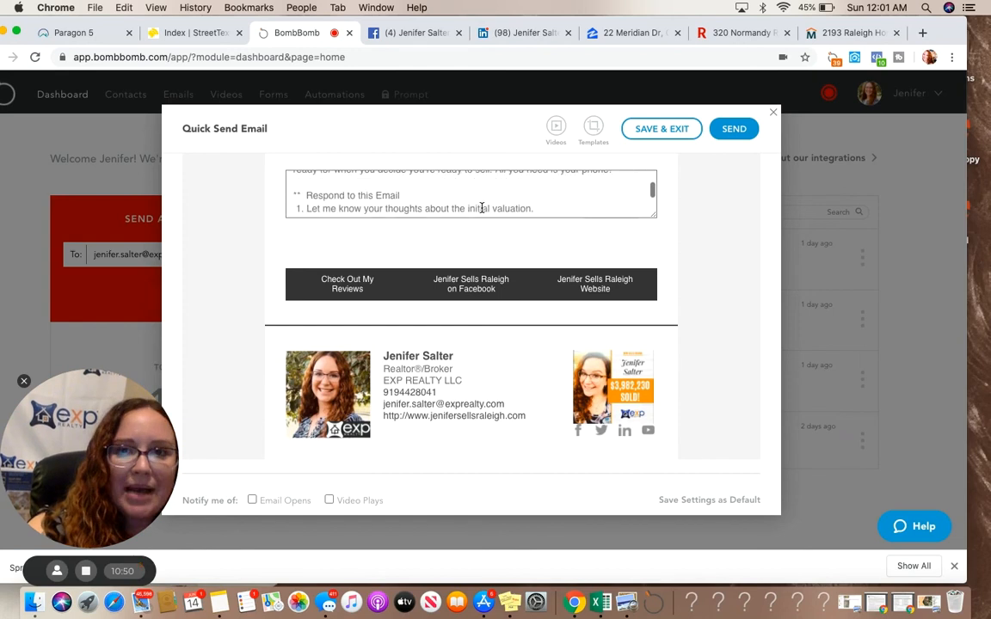
pyautogui.scroll(-2, 481, 208)
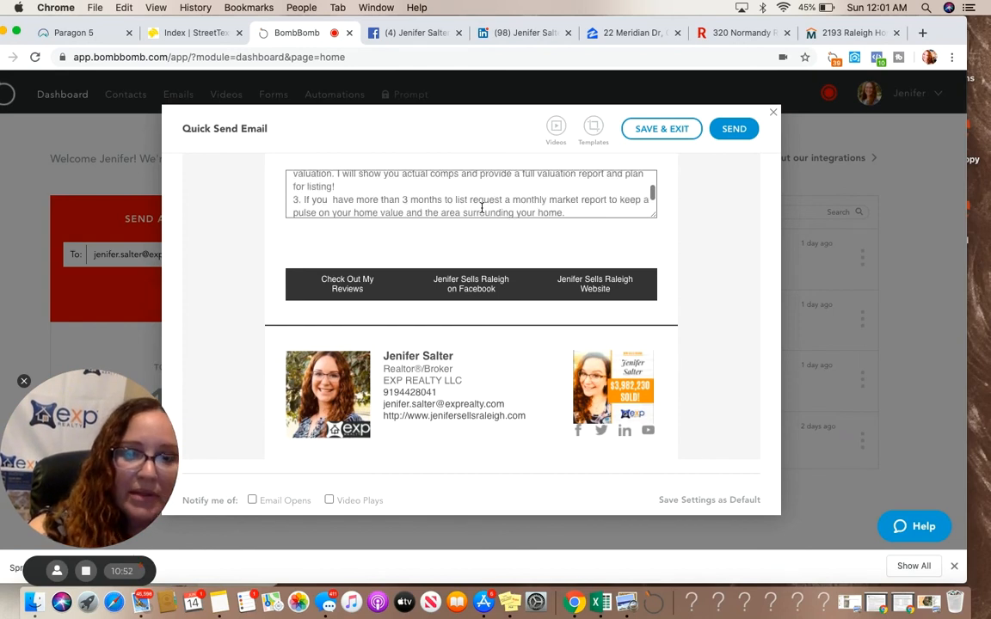
pyautogui.scroll(-3, 482, 209)
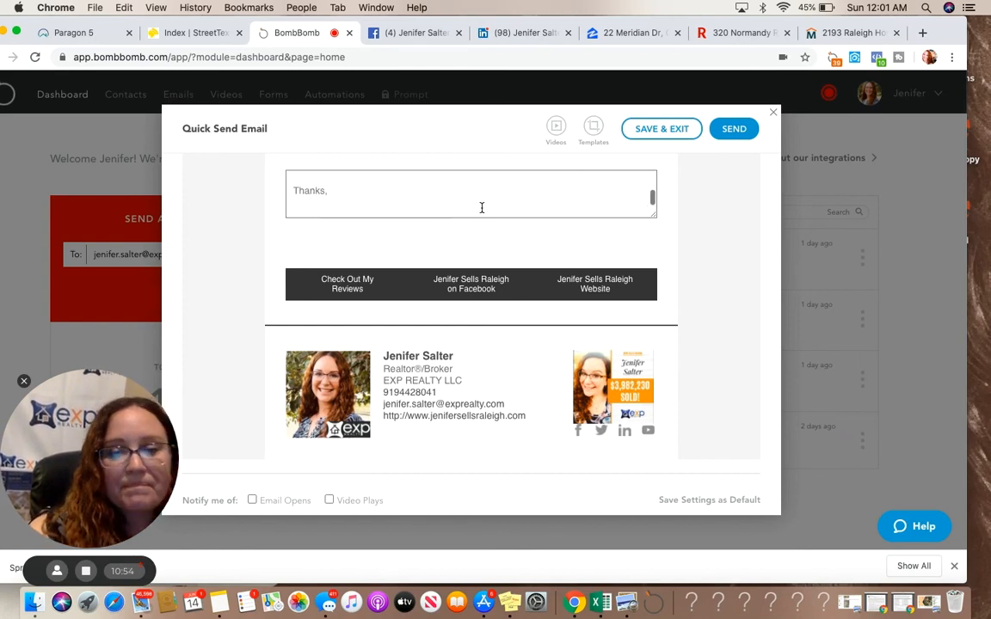
pyautogui.scroll(3, 512, 345)
pyautogui.scroll(-2, 512, 345)
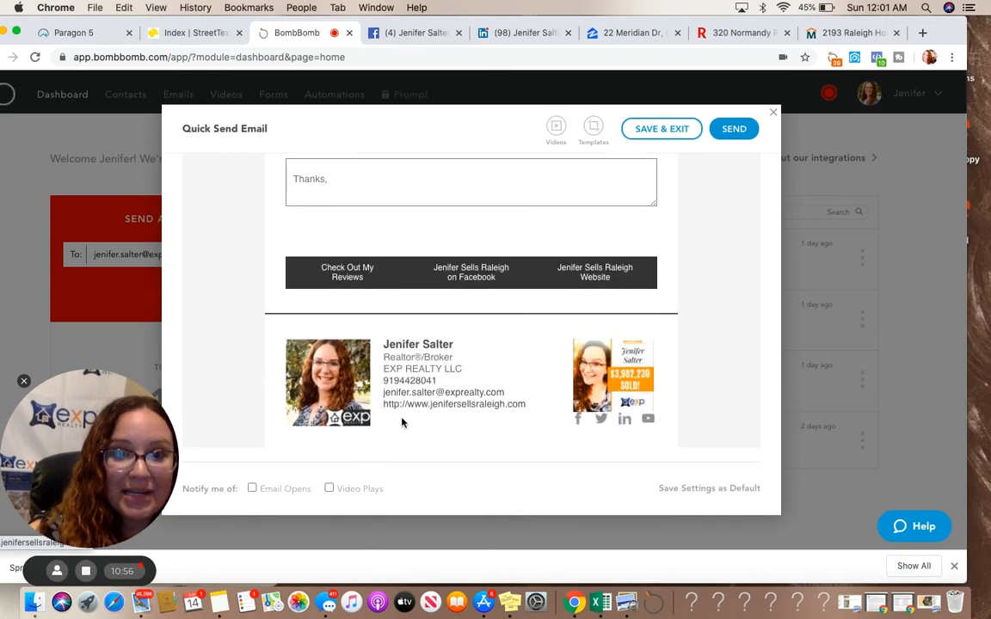
pyautogui.click(329, 488)
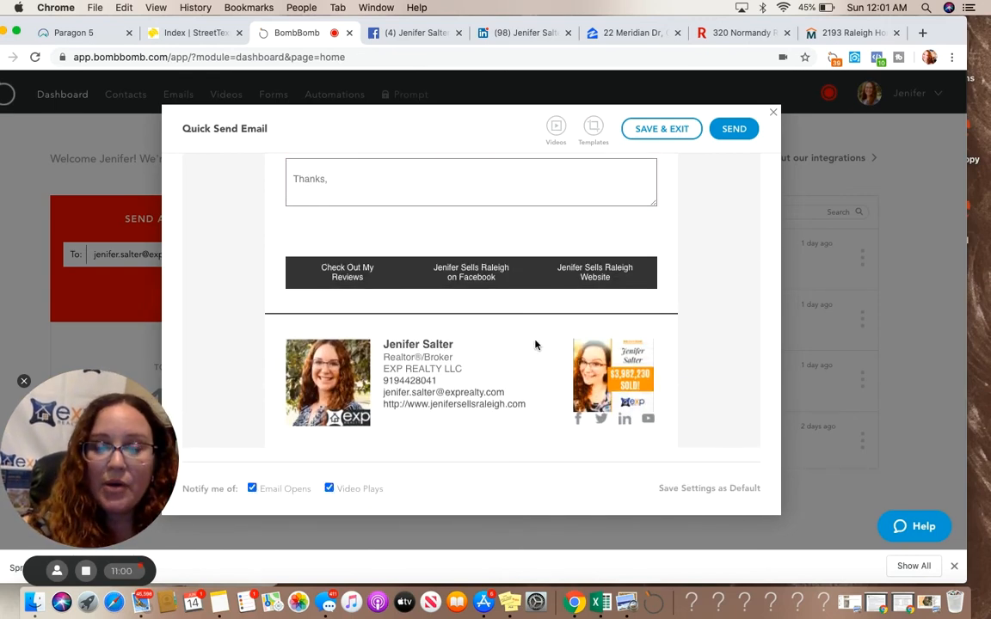
# Insert the Quick Send video from October 20, 2019 from the video library into the email
pyautogui.scroll(5, 534, 345)
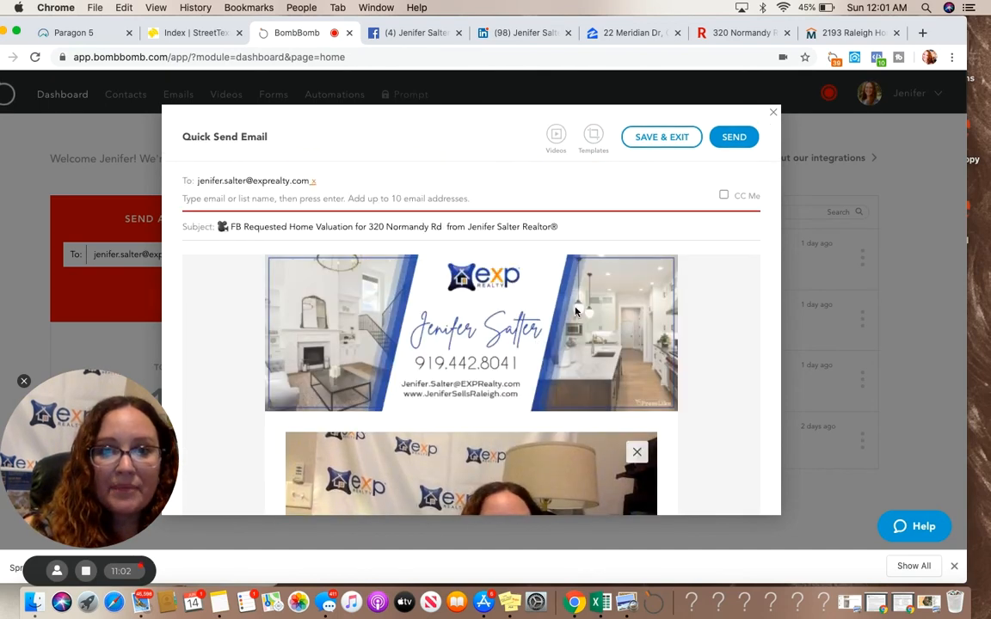
pyautogui.scroll(-2, 535, 344)
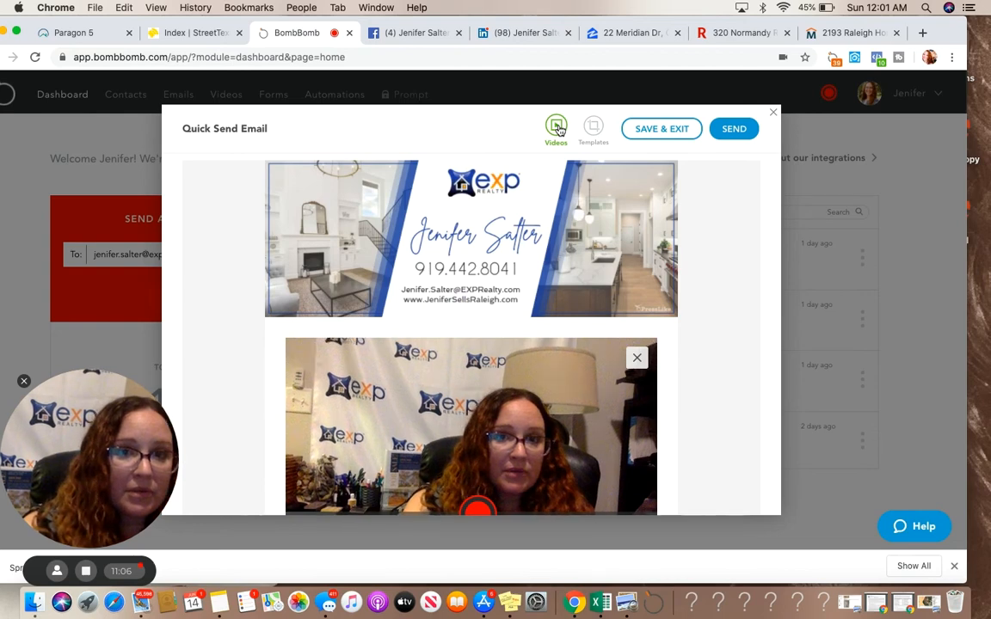
pyautogui.click(556, 128)
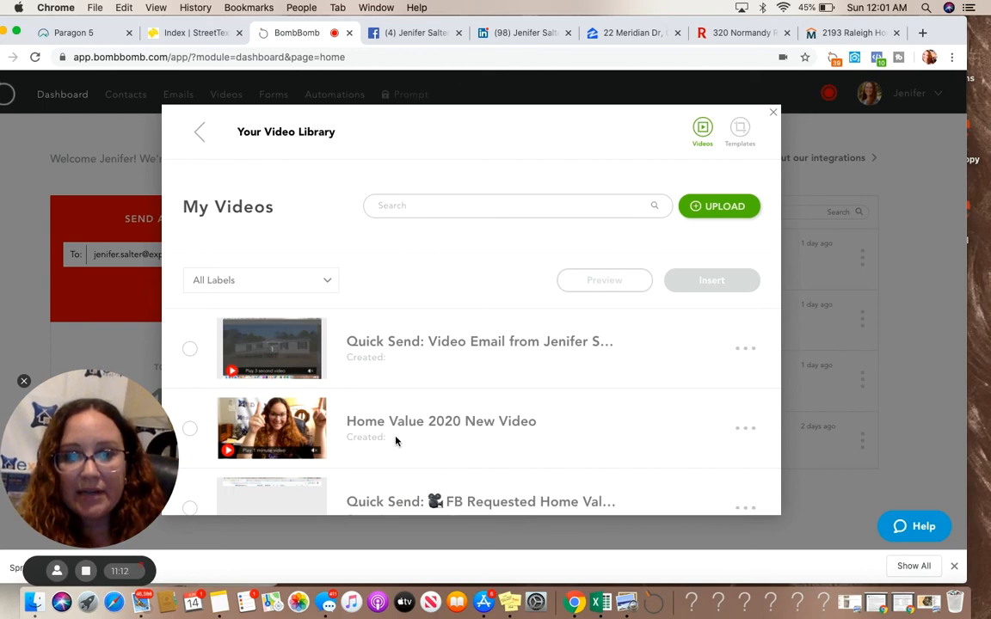
pyautogui.scroll(-5, 396, 441)
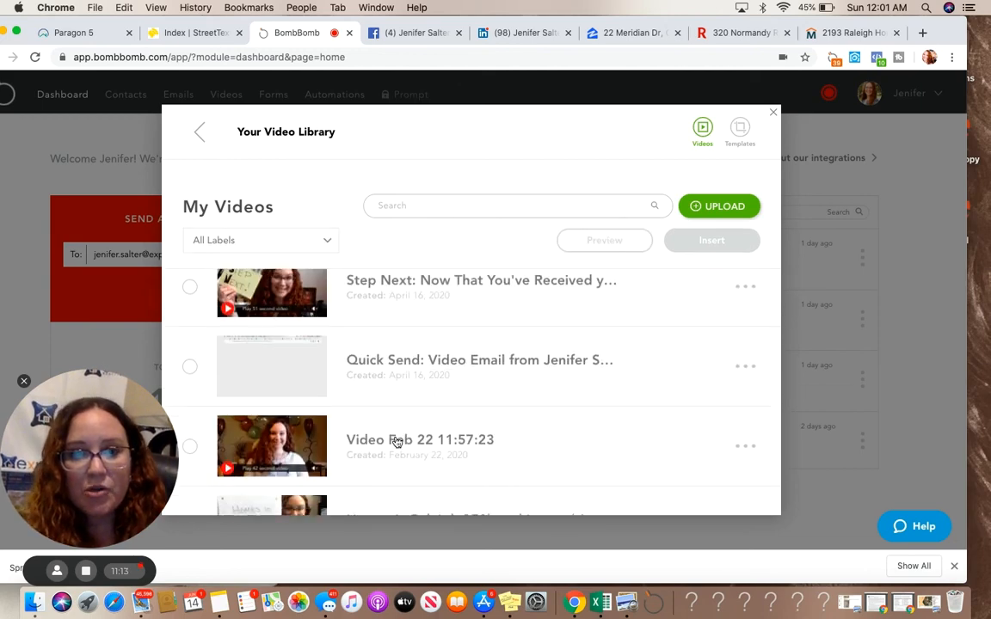
pyautogui.scroll(-15, 396, 441)
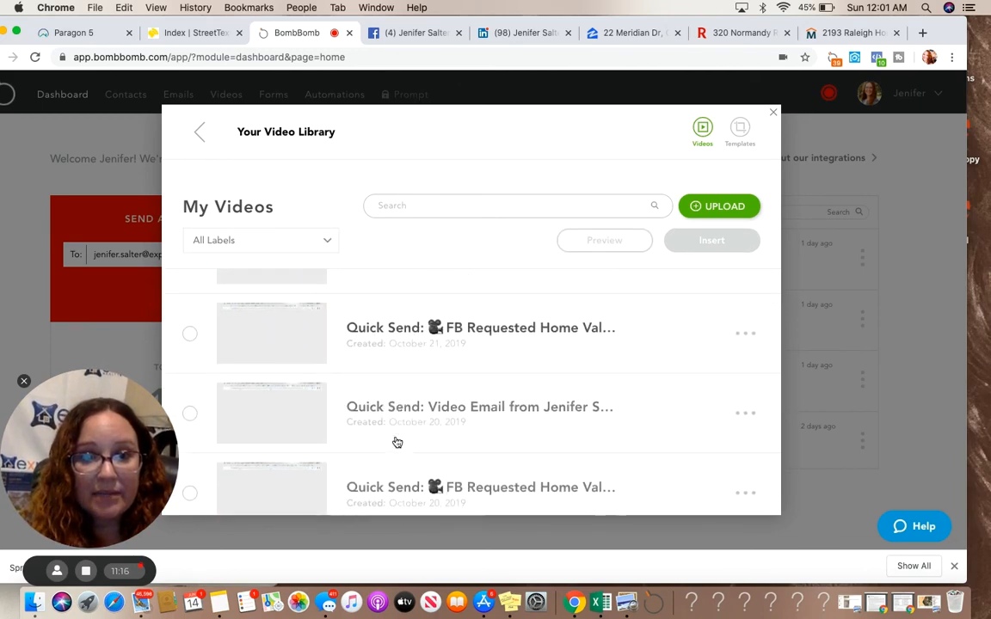
pyautogui.scroll(-2, 397, 441)
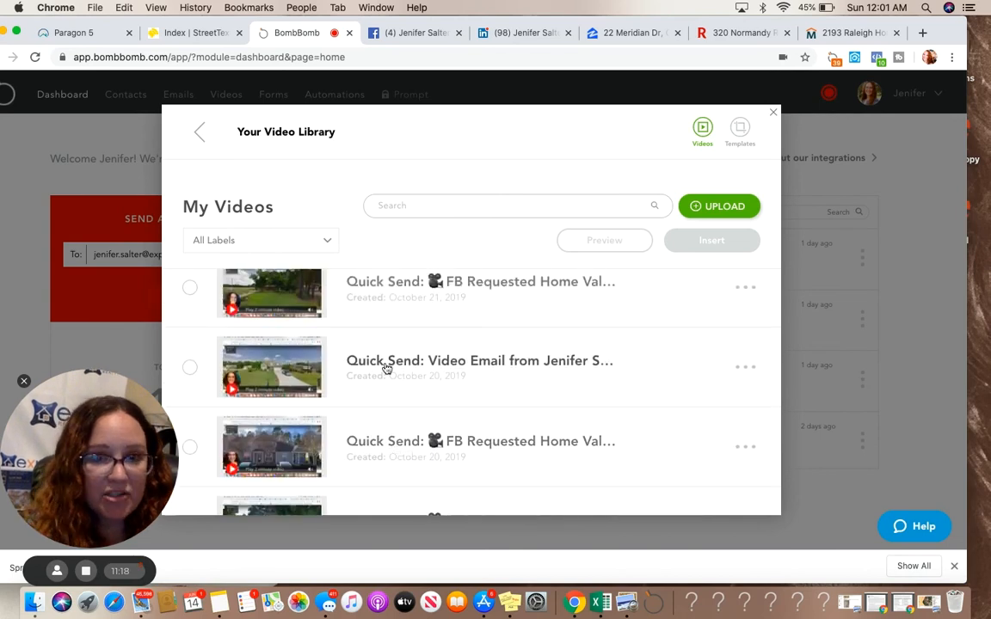
pyautogui.click(386, 368)
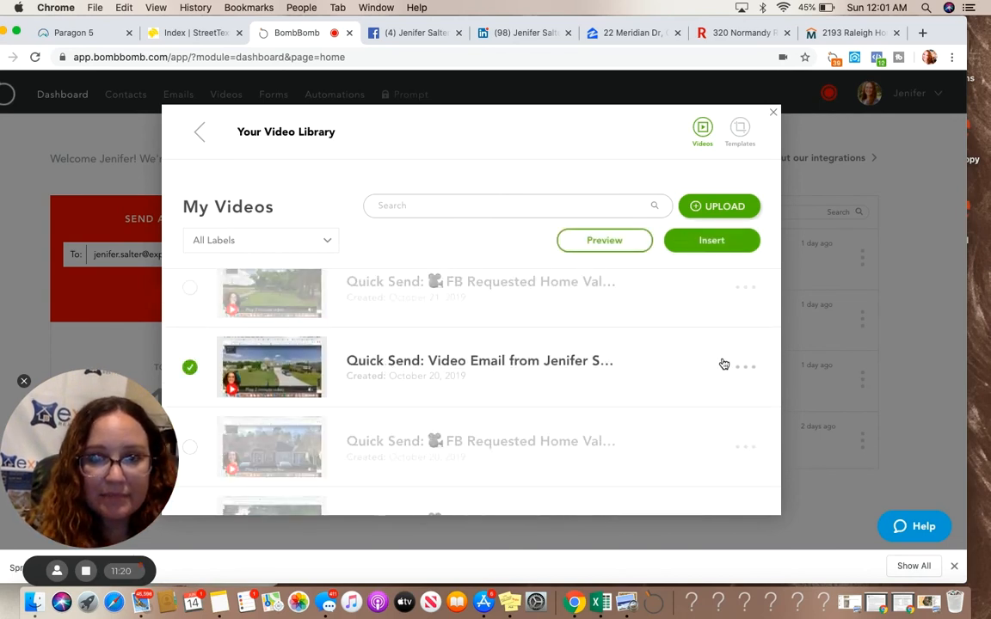
pyautogui.click(710, 244)
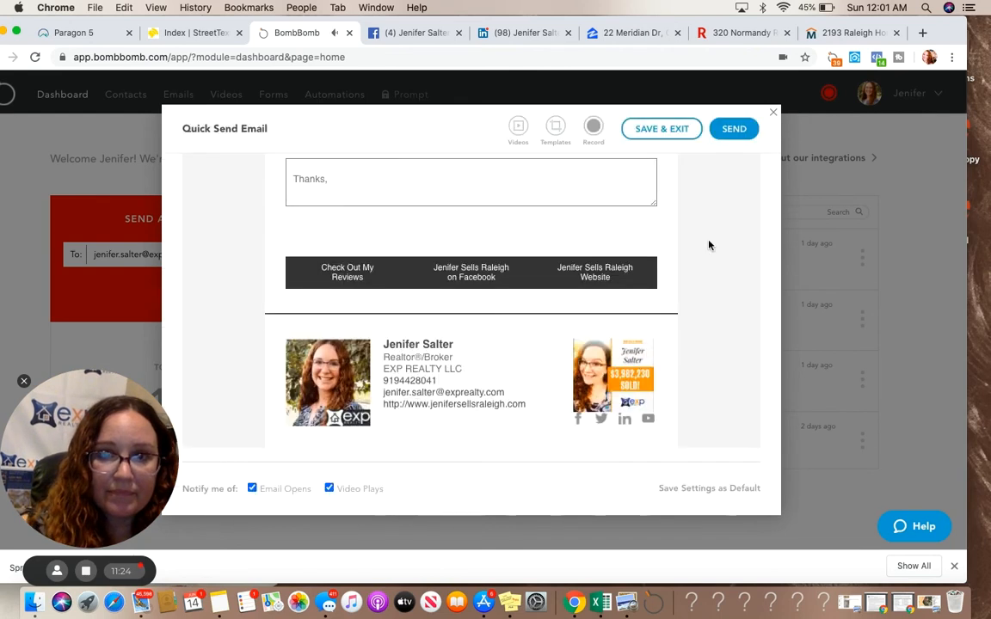
# Scroll through the composed email to check the subject, inserted video and message
pyautogui.scroll(3, 599, 243)
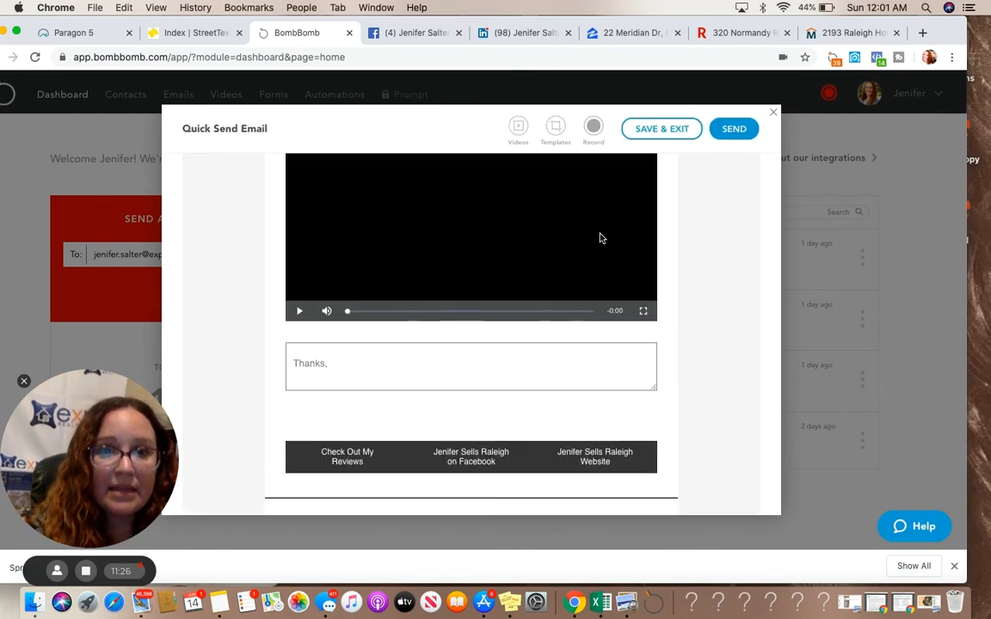
pyautogui.scroll(5, 601, 238)
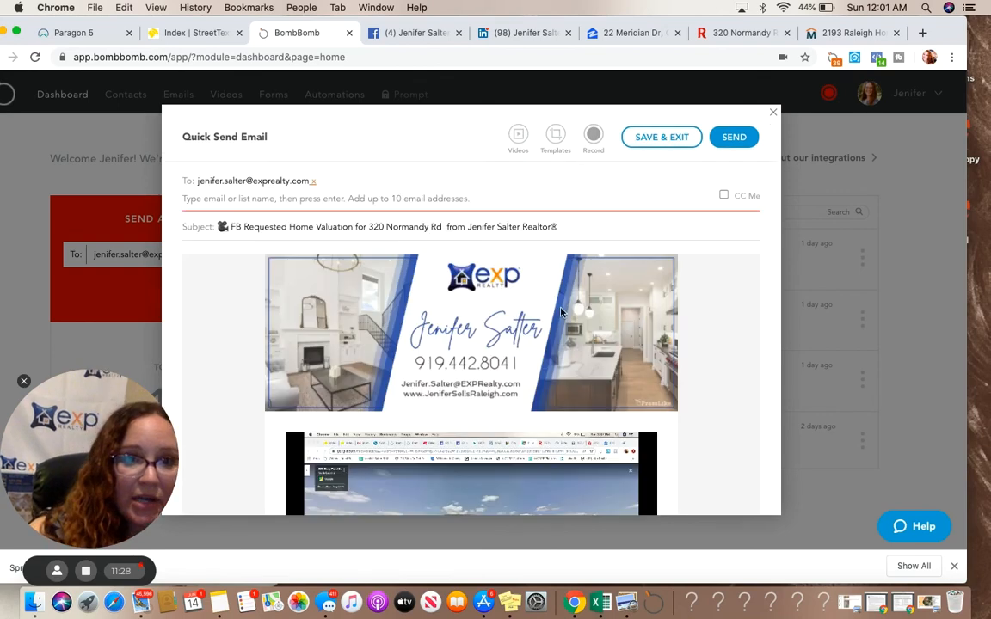
pyautogui.scroll(-5, 559, 311)
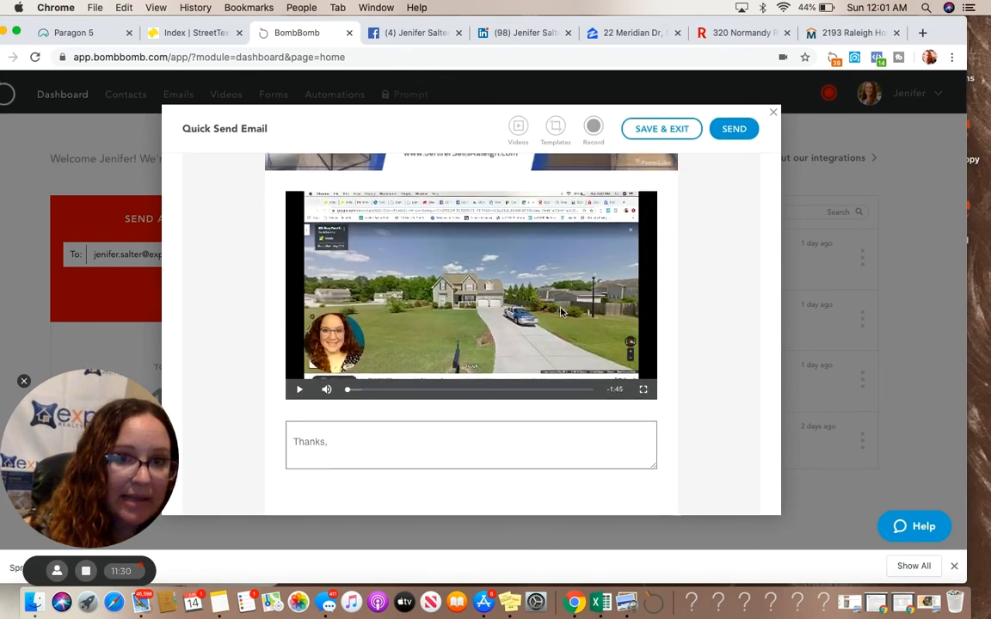
pyautogui.scroll(5, 560, 311)
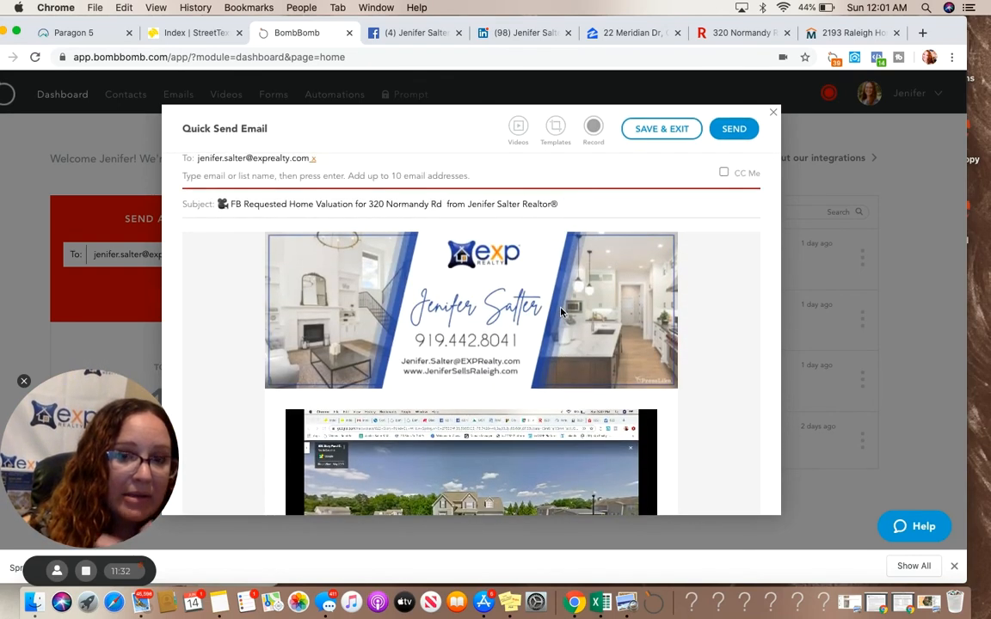
pyautogui.scroll(-1, 560, 312)
pyautogui.scroll(-3, 560, 311)
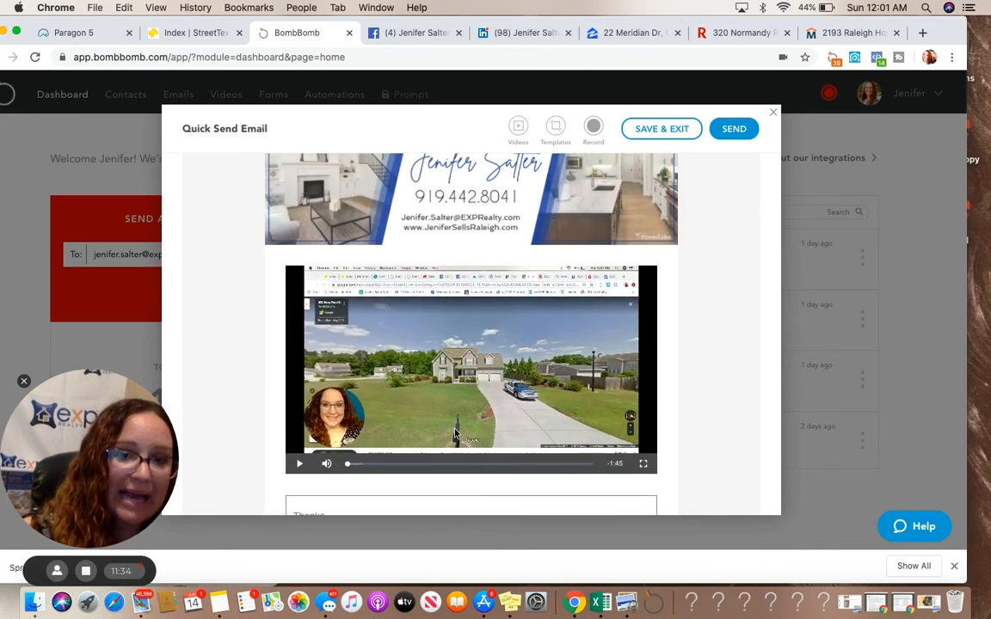
pyautogui.scroll(-3, 444, 434)
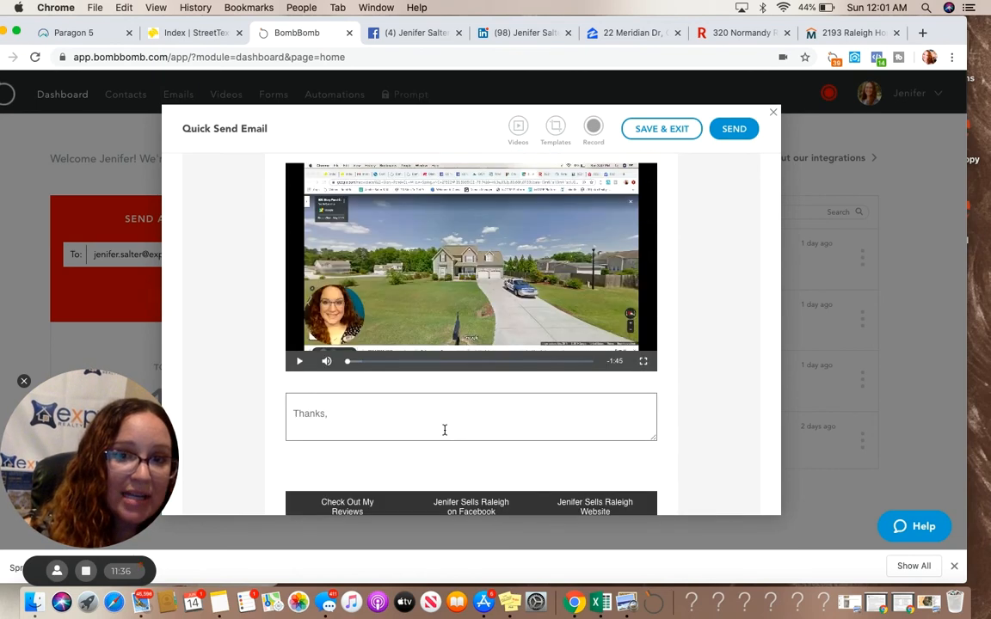
pyautogui.scroll(-1, 445, 430)
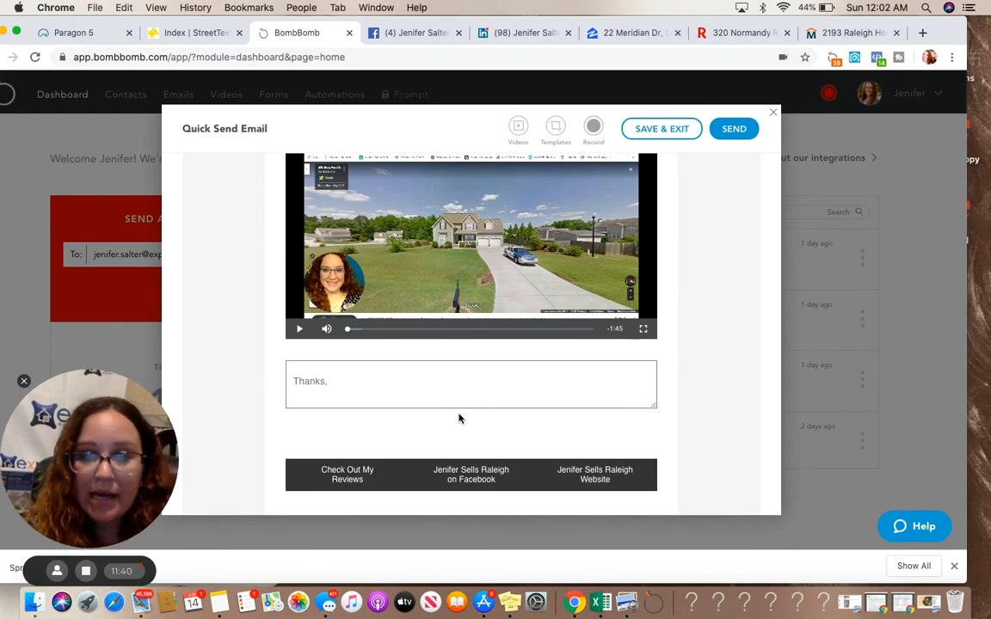
pyautogui.scroll(-2, 464, 417)
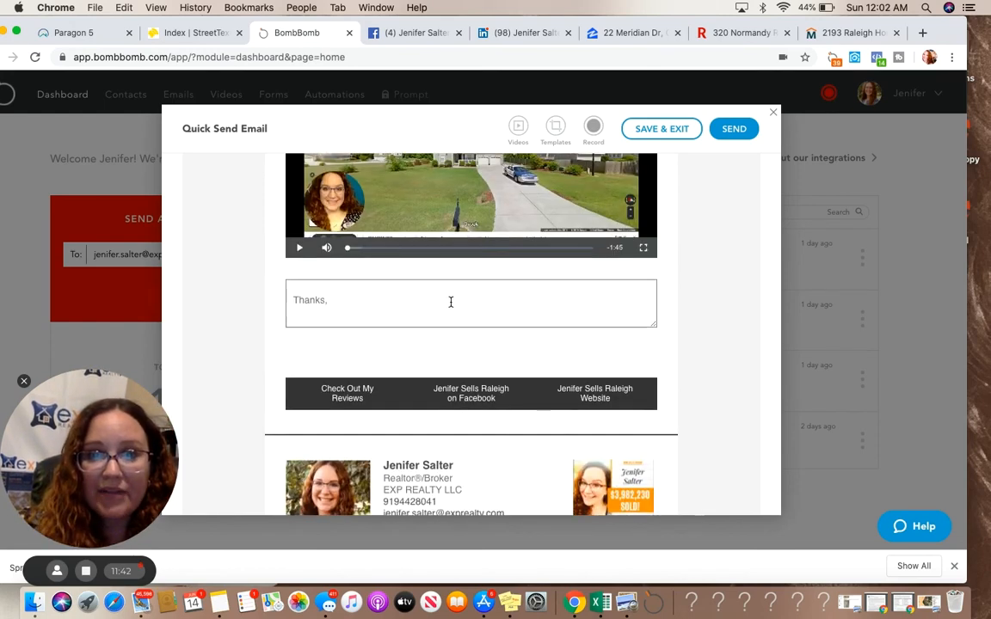
pyautogui.scroll(3, 451, 302)
pyautogui.scroll(3, 451, 302)
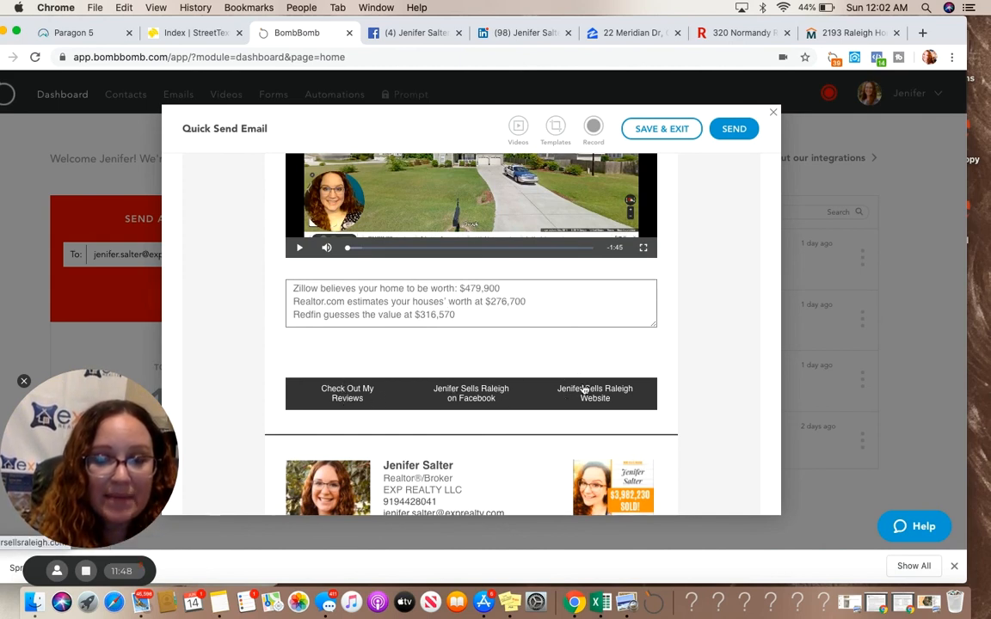
pyautogui.scroll(-2, 584, 393)
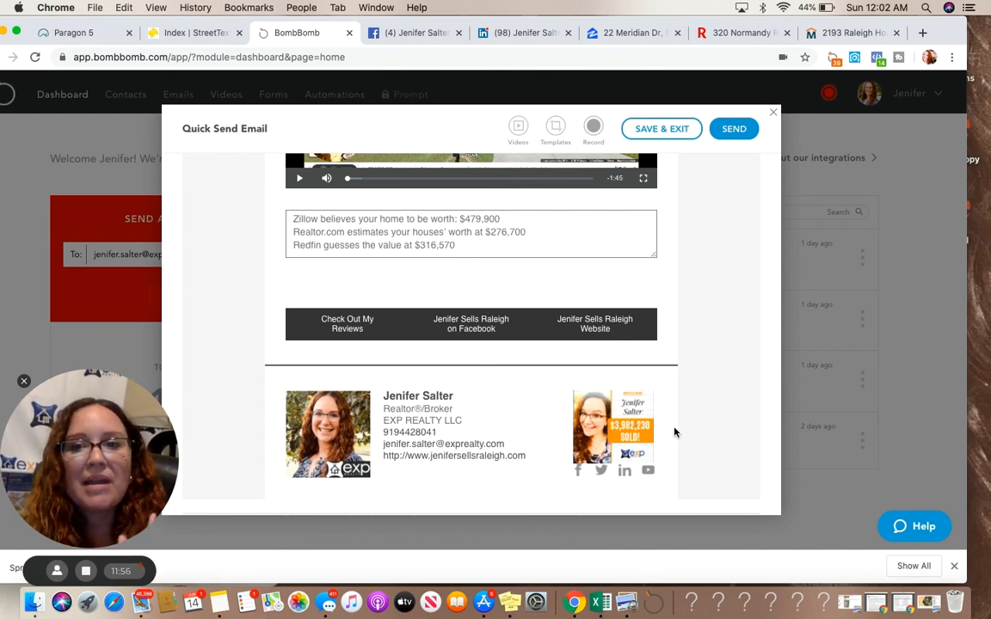
# Send the email and check the dashboard's tracking feed
pyautogui.click(728, 137)
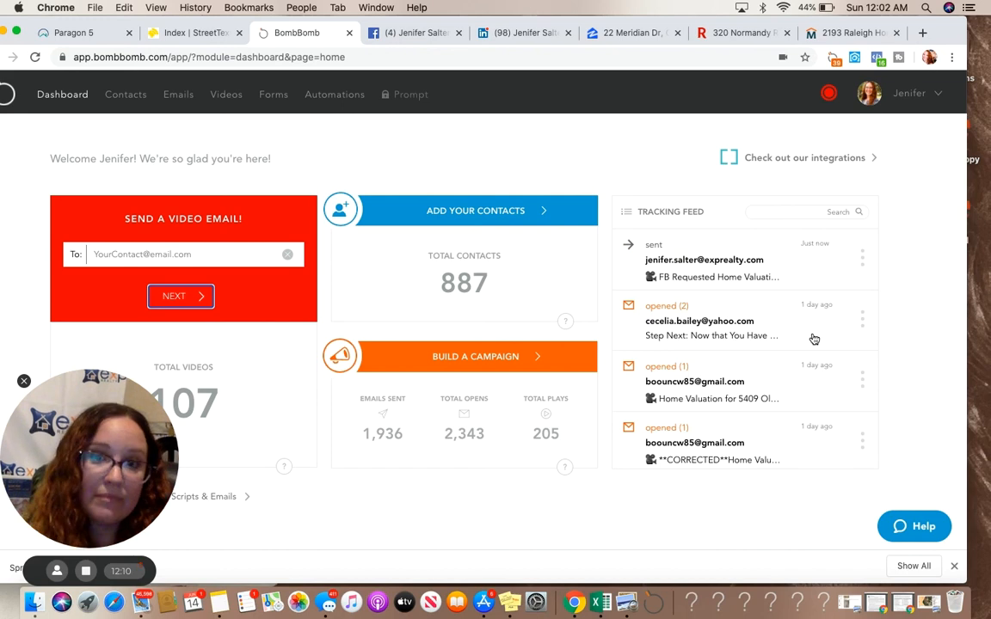
pyautogui.scroll(-3, 808, 341)
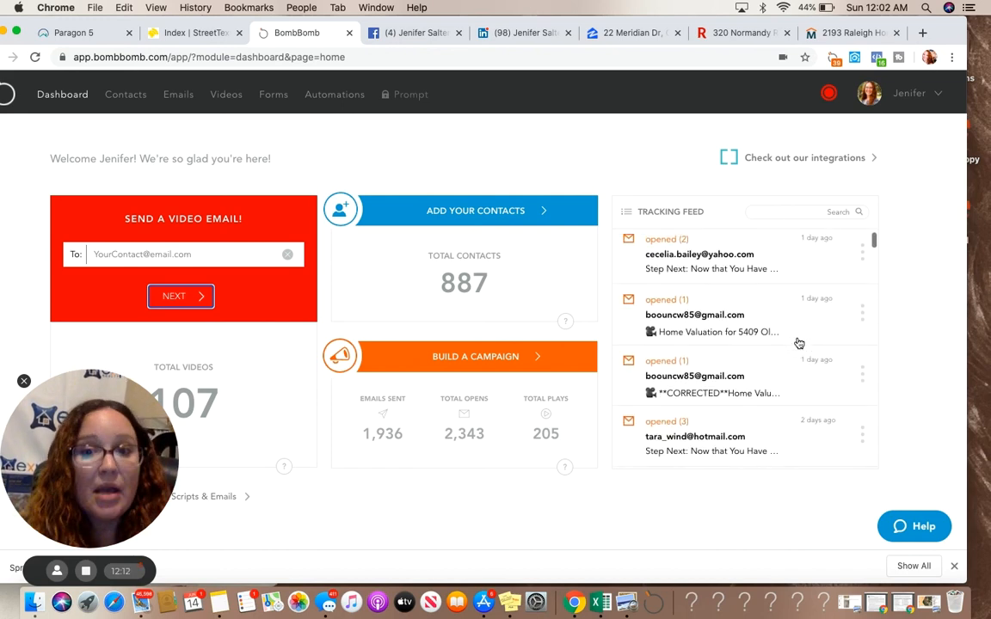